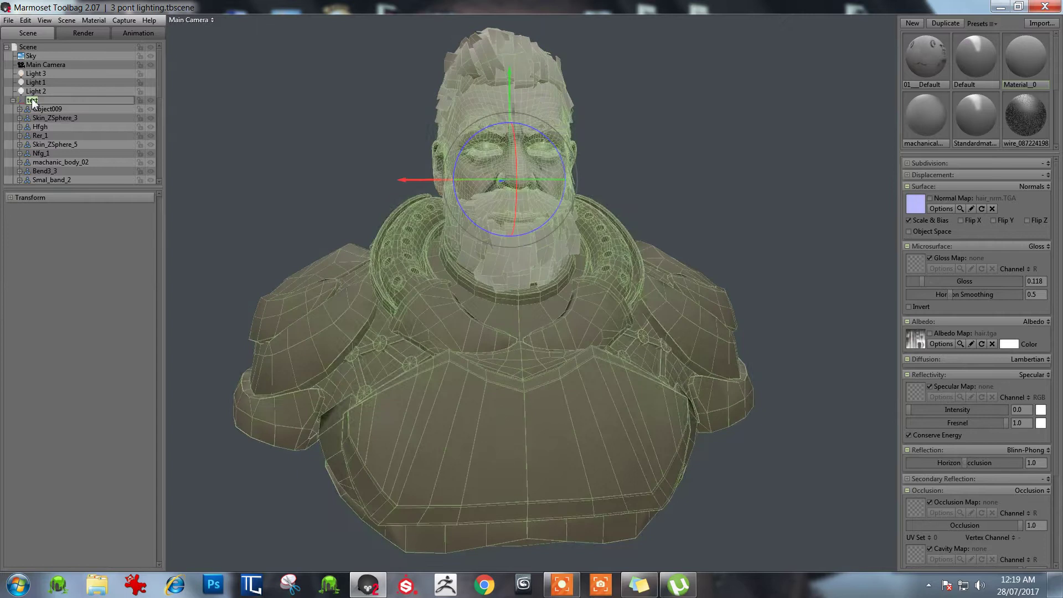
Confirm the group name 'test', deselect, and open the 01__Default skin material
key("Return")
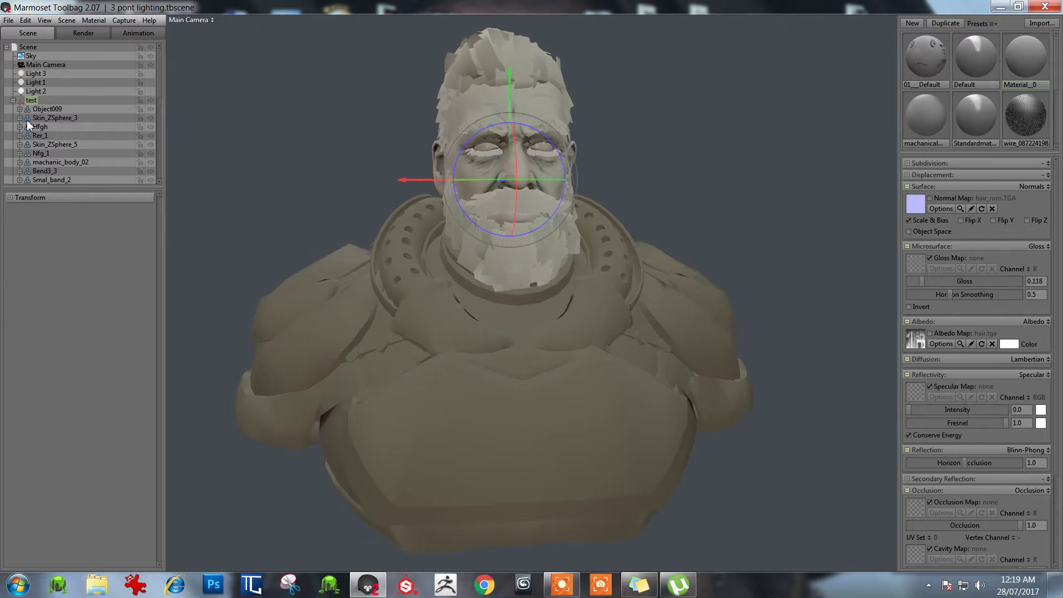
left_click(53, 99)
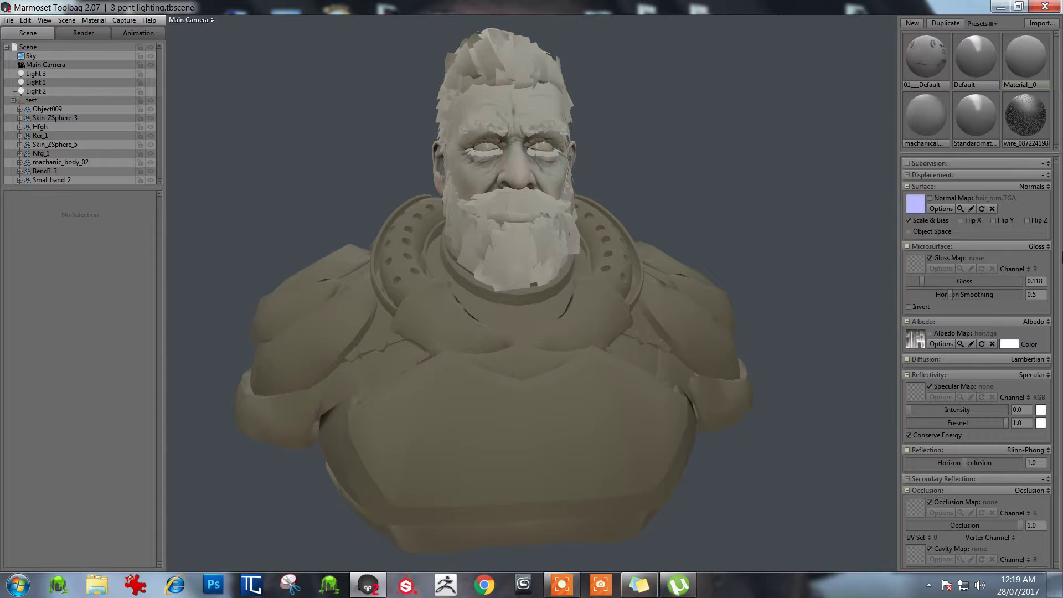
left_click(927, 63)
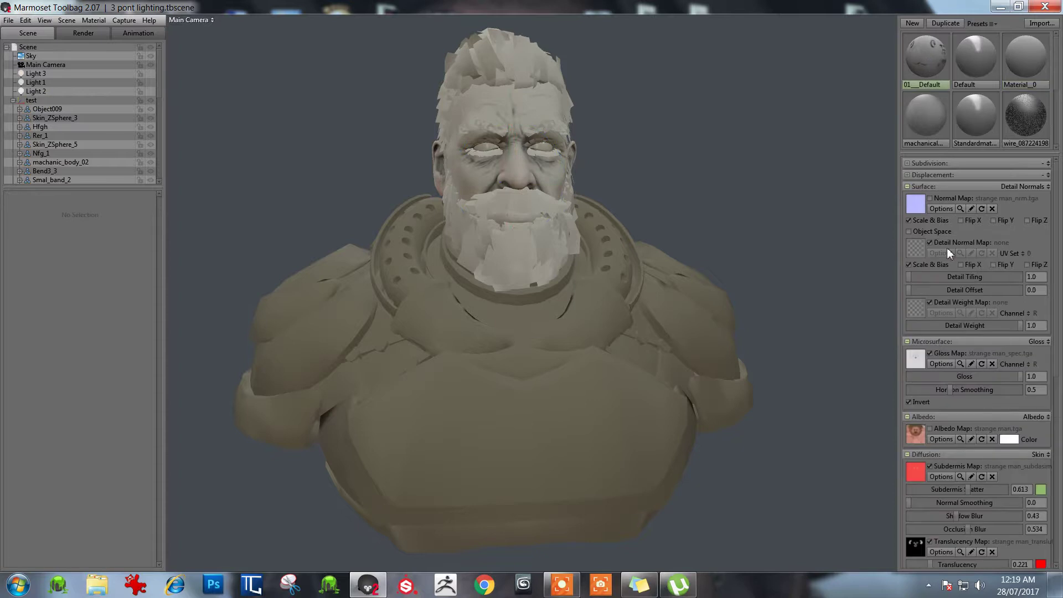
On the machanical armor material, enable the Albedo, Gloss, Metalness, Occlusion and Normal maps
left_click(922, 114)
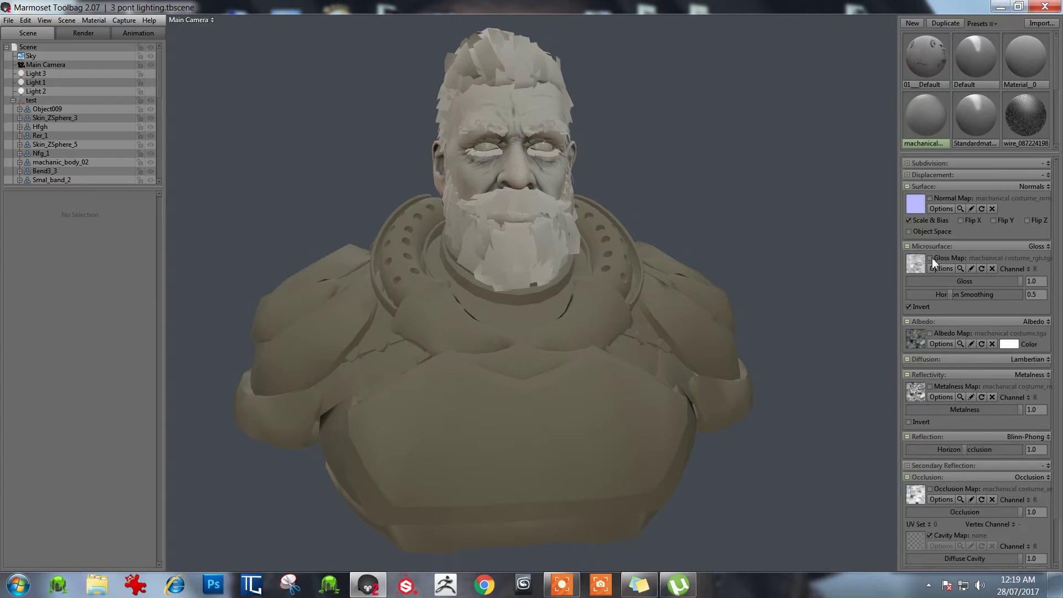
left_click(929, 333)
left_click(929, 334)
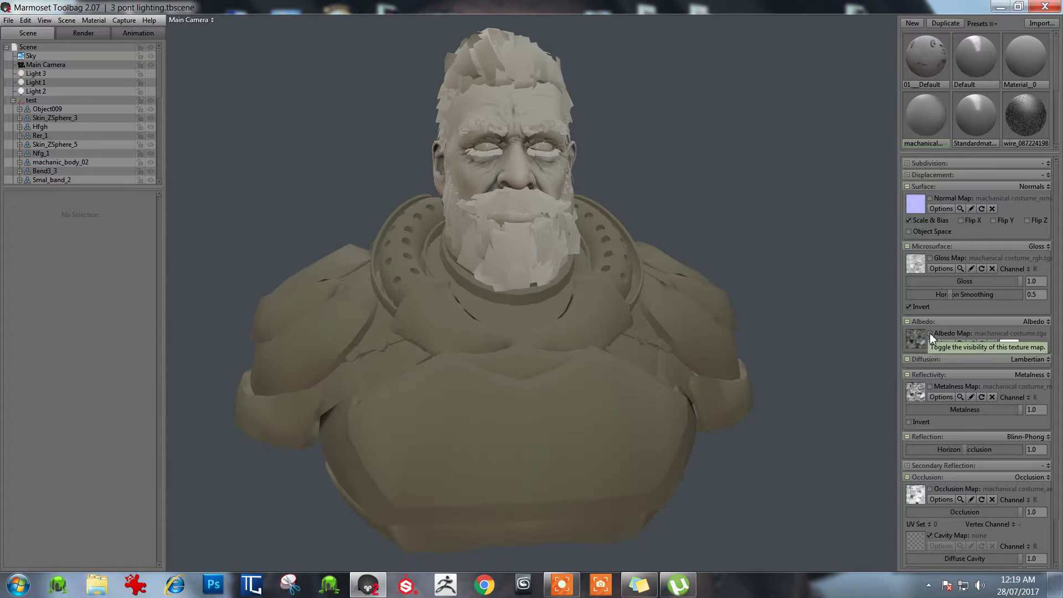
left_click(930, 333)
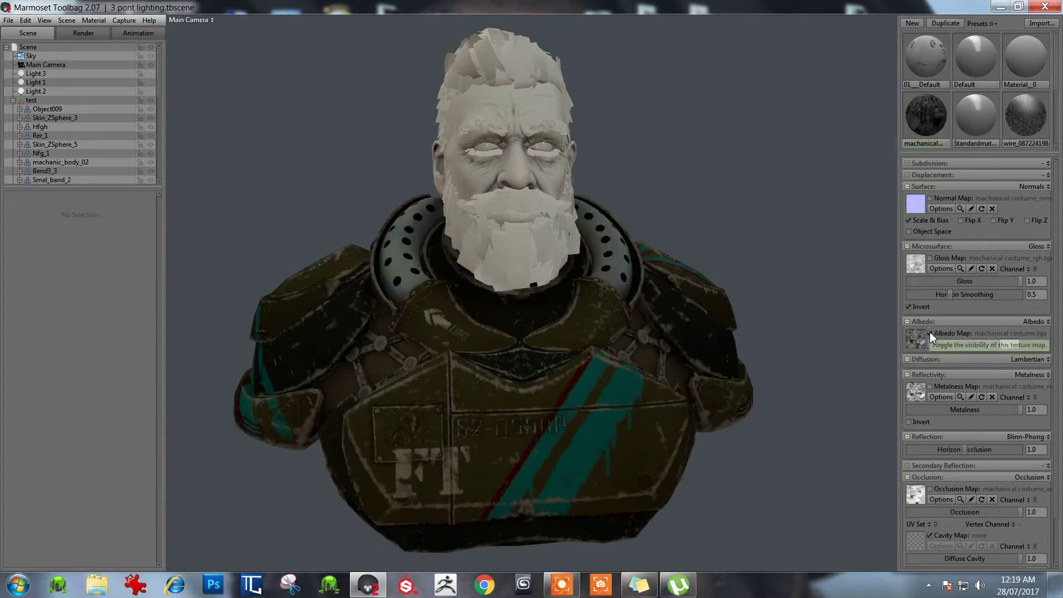
left_click(930, 258)
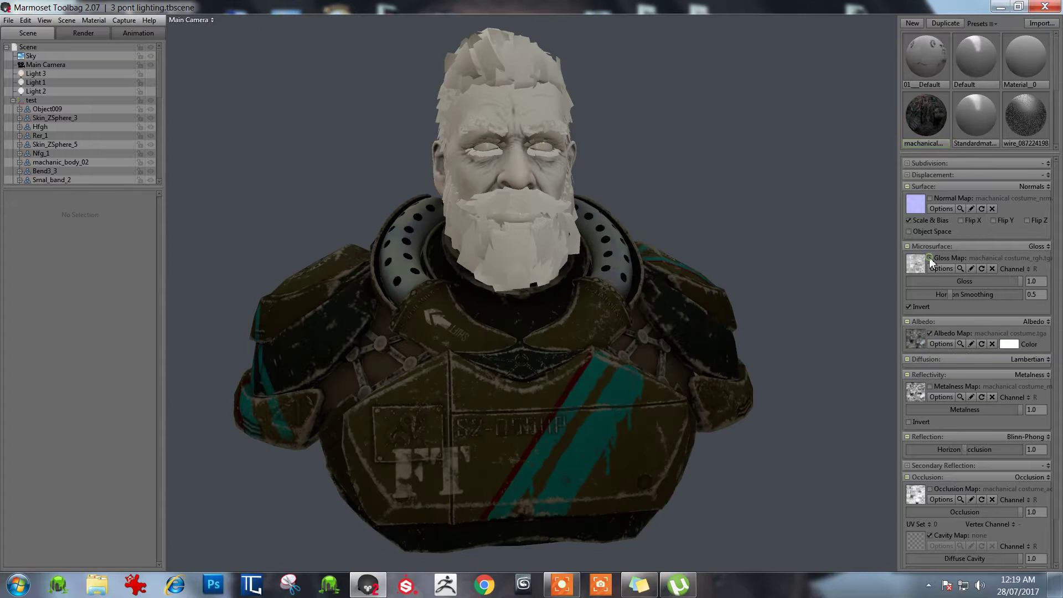
left_click(931, 386)
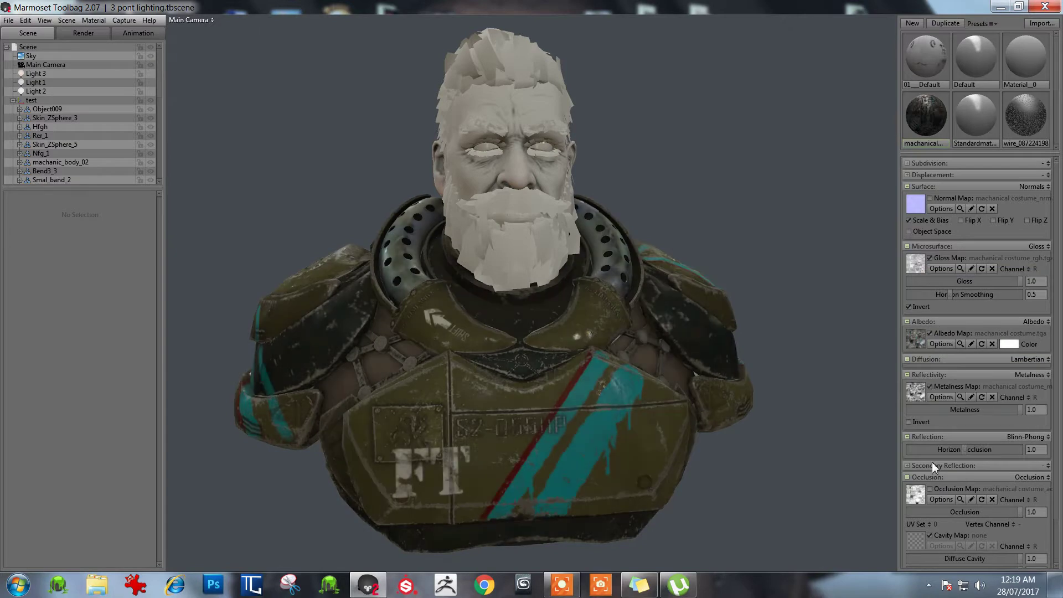
left_click(930, 488)
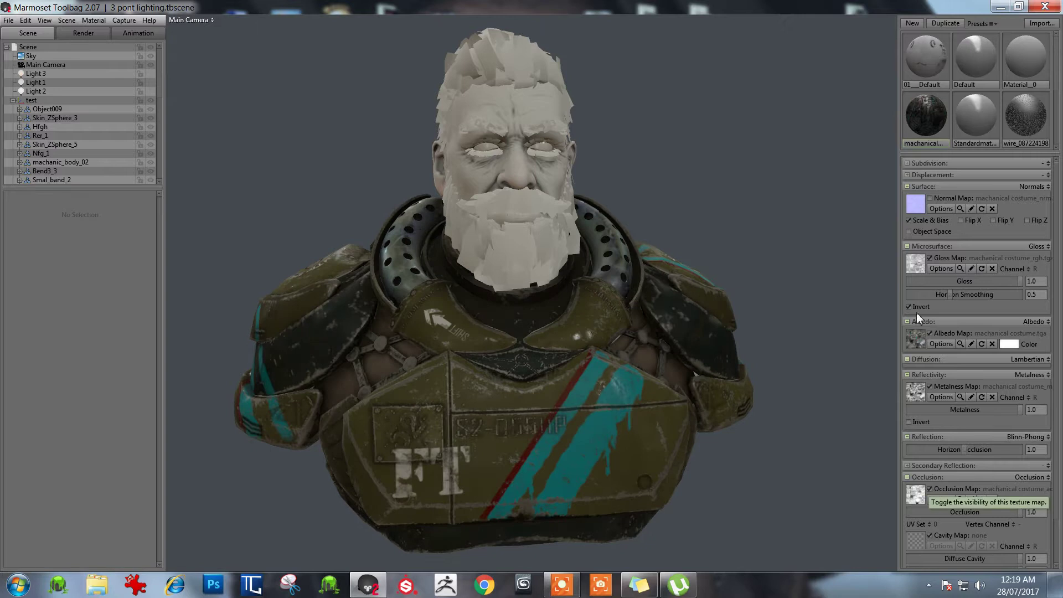
left_click(930, 198)
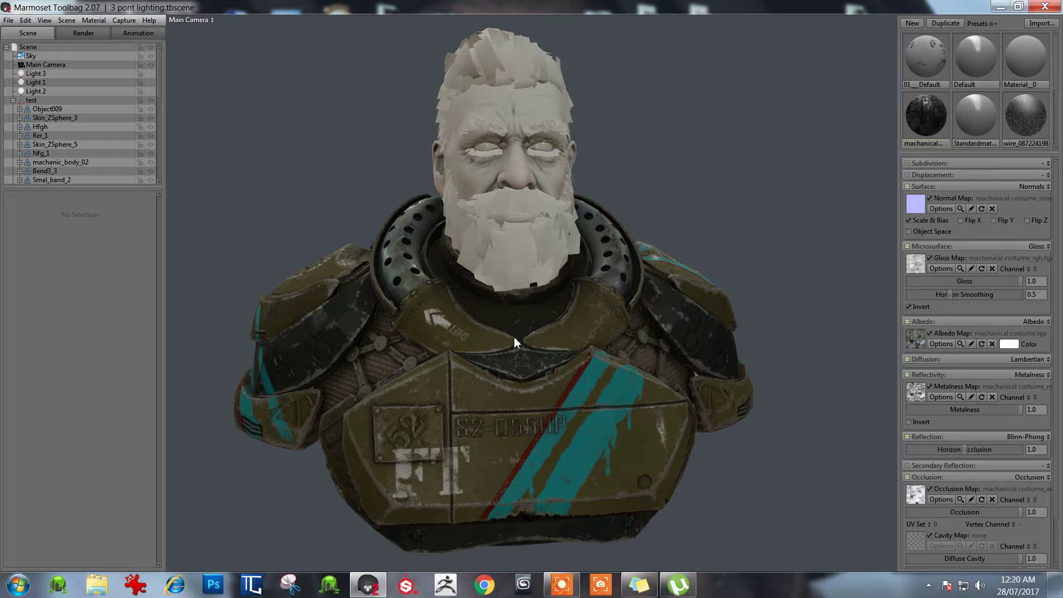
On the 01__Default skin material, turn on the Normal Map and Albedo Map
left_click(925, 53)
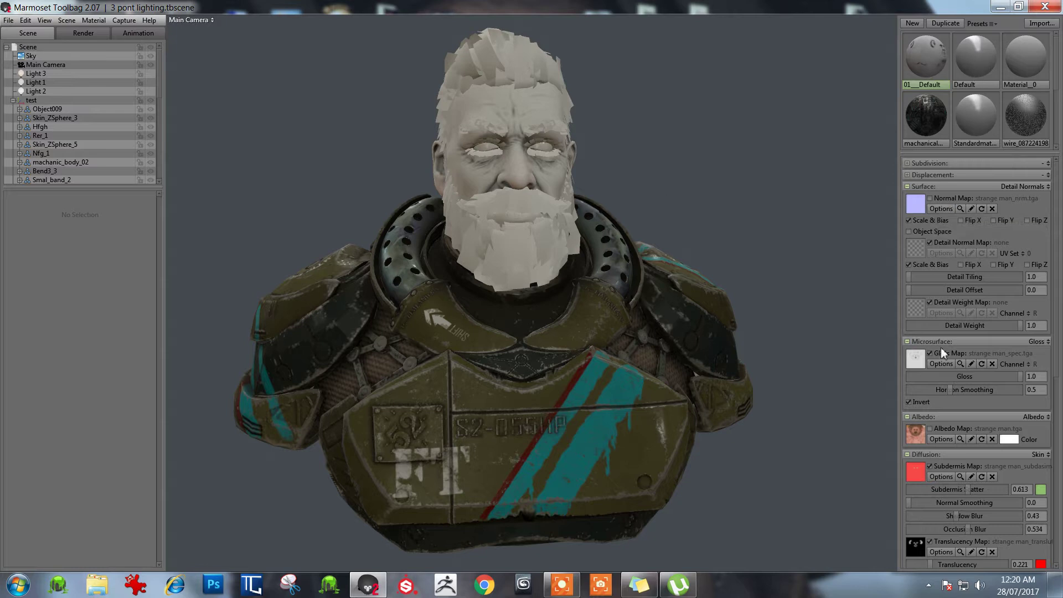
left_click(930, 197)
left_click(930, 198)
left_click(931, 430)
left_click(932, 429)
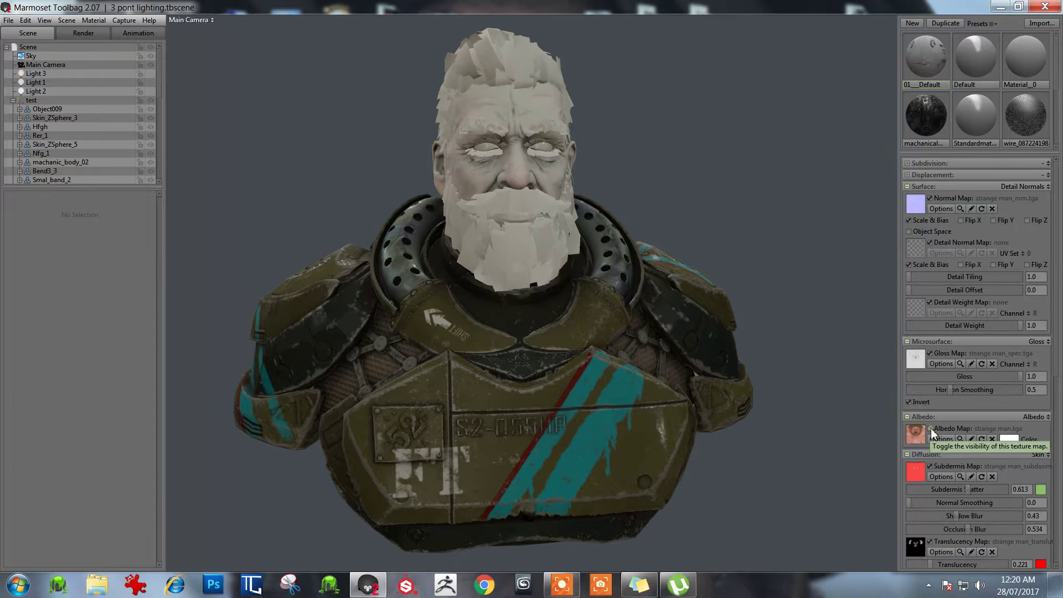
left_click(930, 428)
left_click(931, 429)
left_click(931, 428)
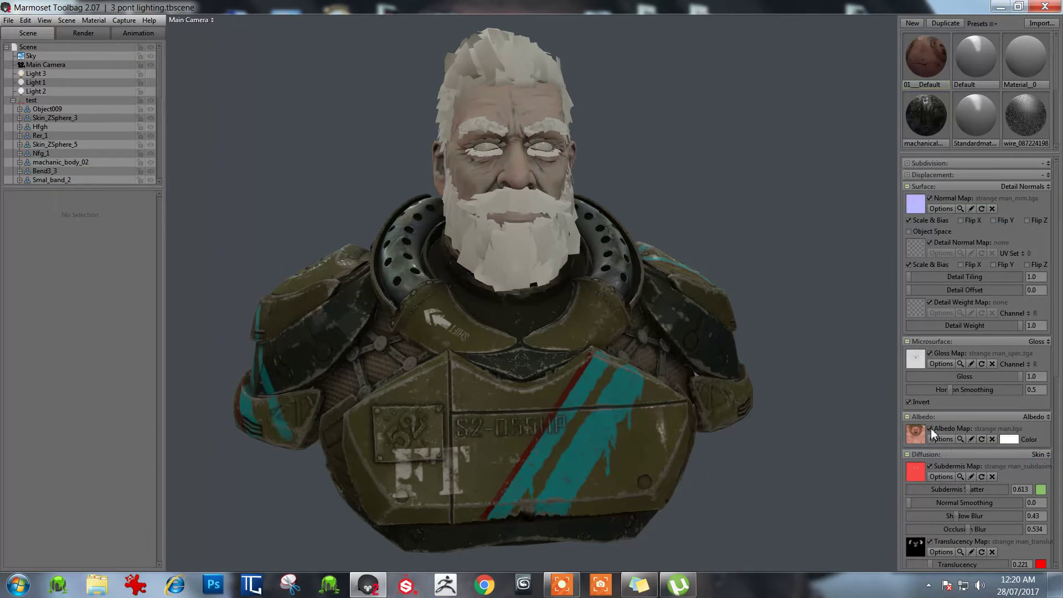
Look through the rest of the skin settings, then select the hair material Material_0
scroll(931, 428, "down", 3)
scroll(932, 435, "down", 1)
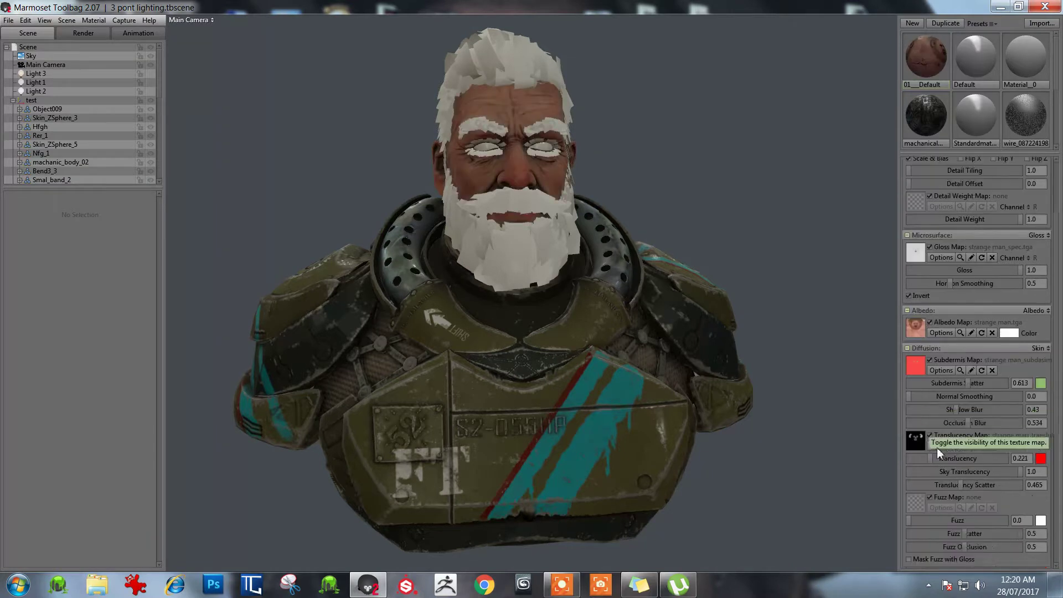
scroll(980, 483, "up", 2)
scroll(967, 429, "up", 2)
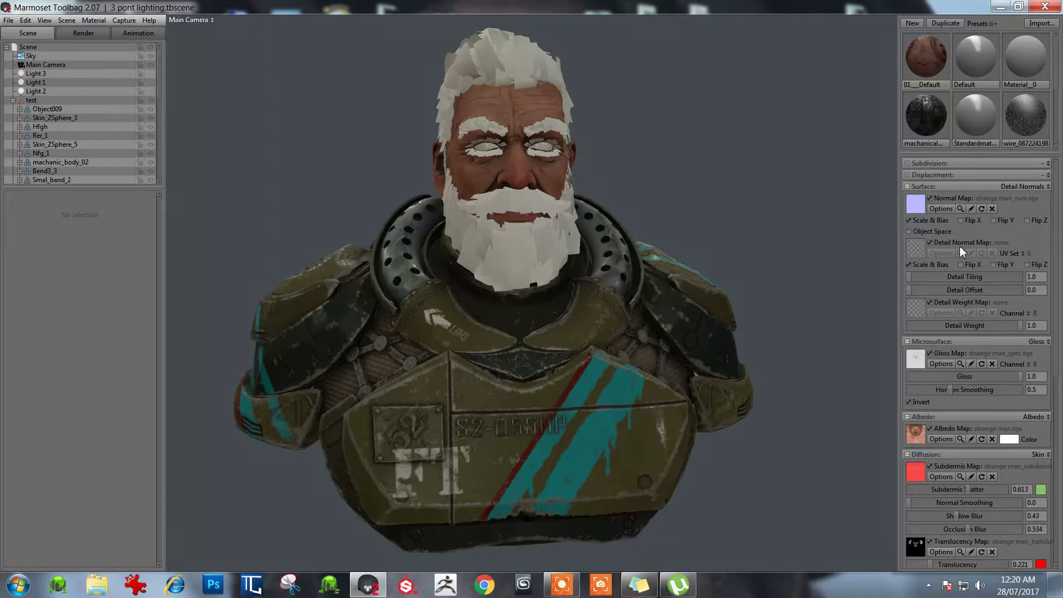
scroll(936, 276, "down", 1)
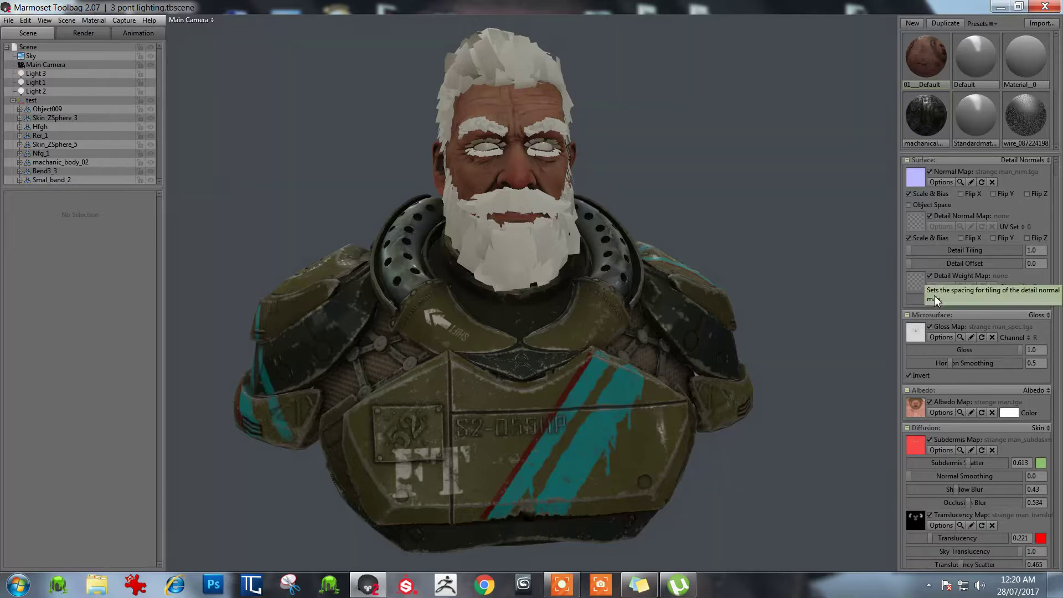
scroll(938, 370, "down", 1)
scroll(939, 370, "down", 11)
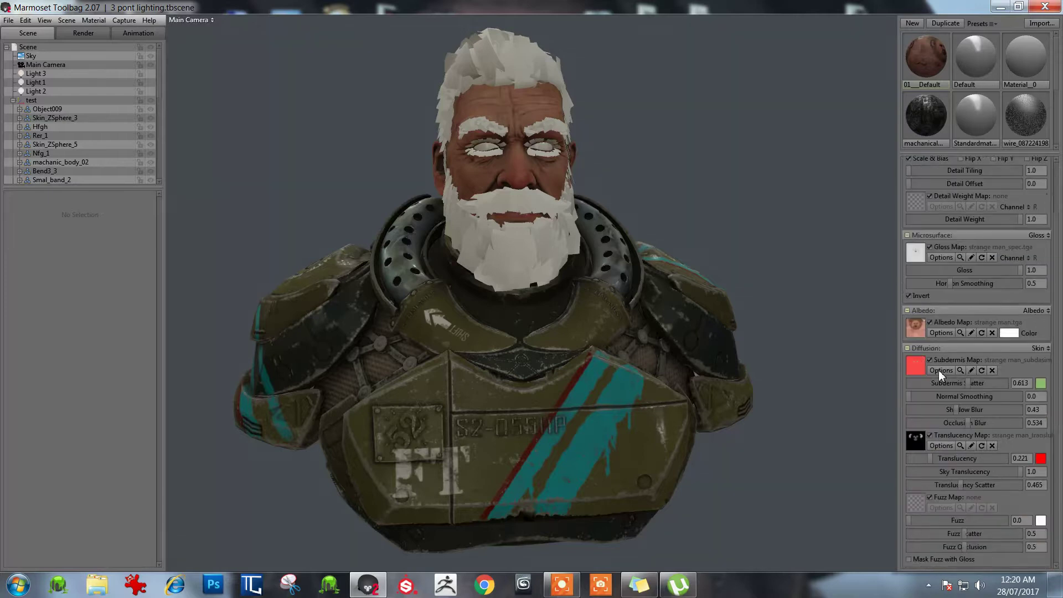
scroll(938, 370, "down", 1)
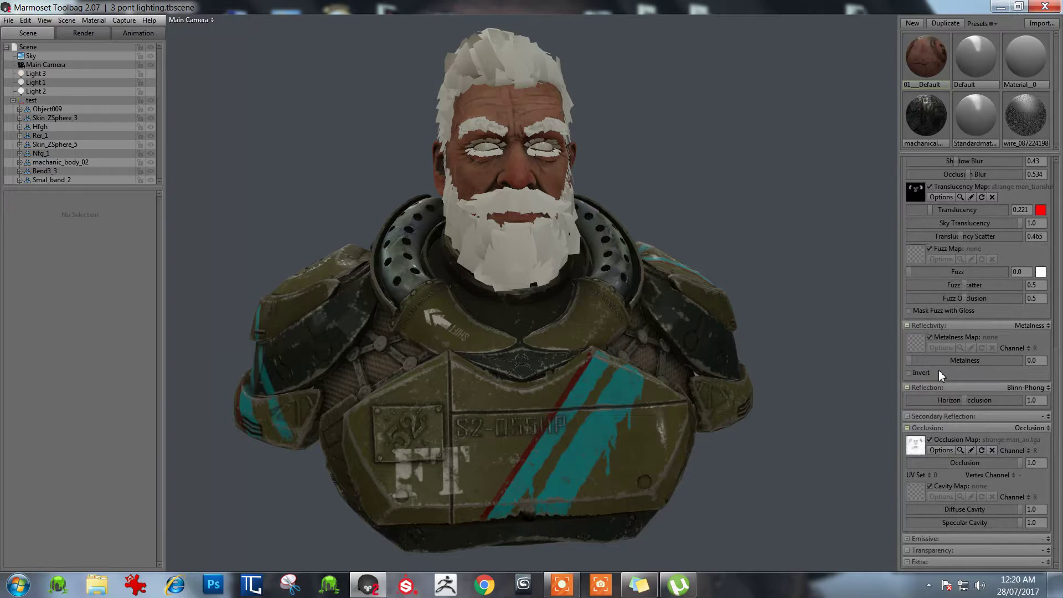
scroll(940, 370, "up", 13)
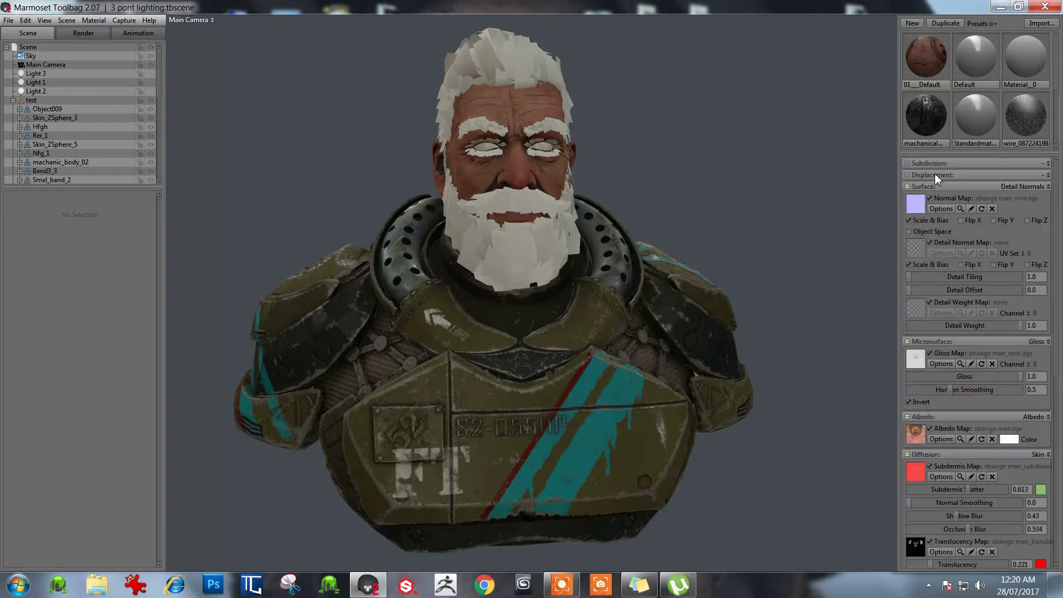
left_click(1024, 67)
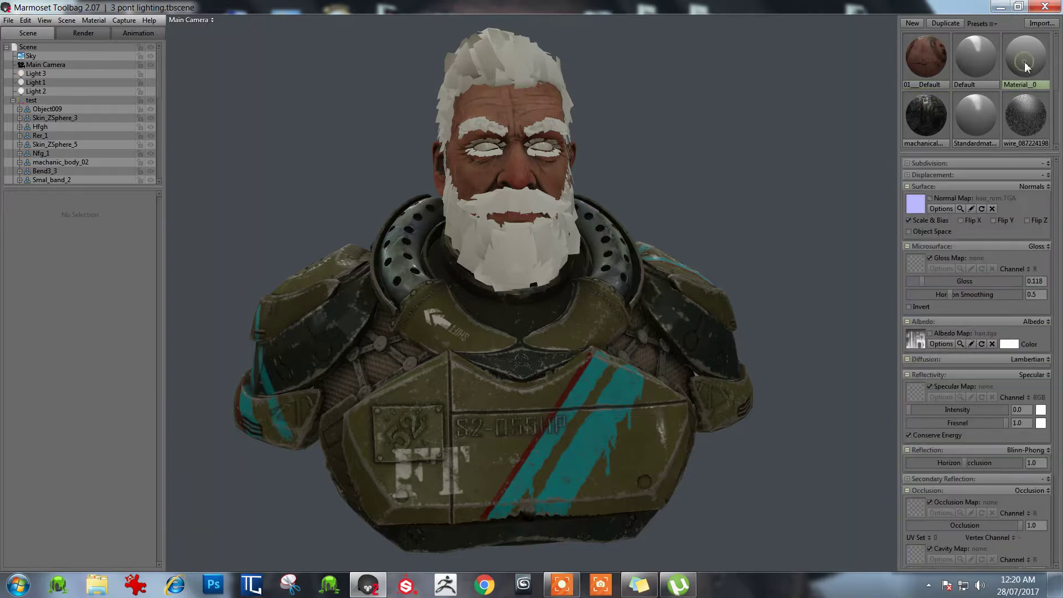
Enable Material_0's Normal and Albedo maps, then the Default eye material's Albedo map
left_click(930, 199)
left_click(932, 333)
left_click(931, 334)
left_click(930, 334)
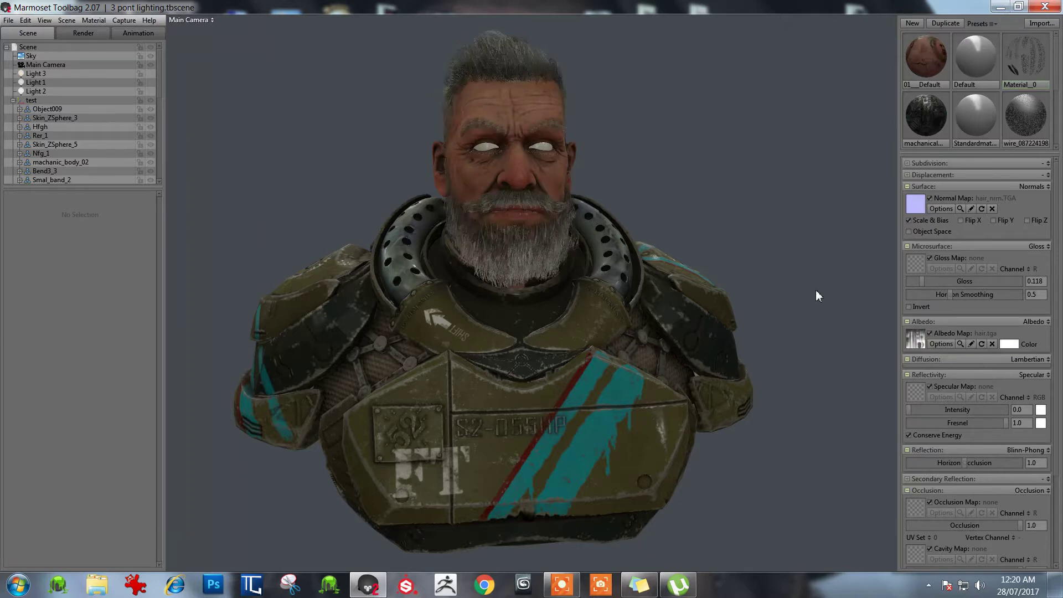
left_click(983, 61)
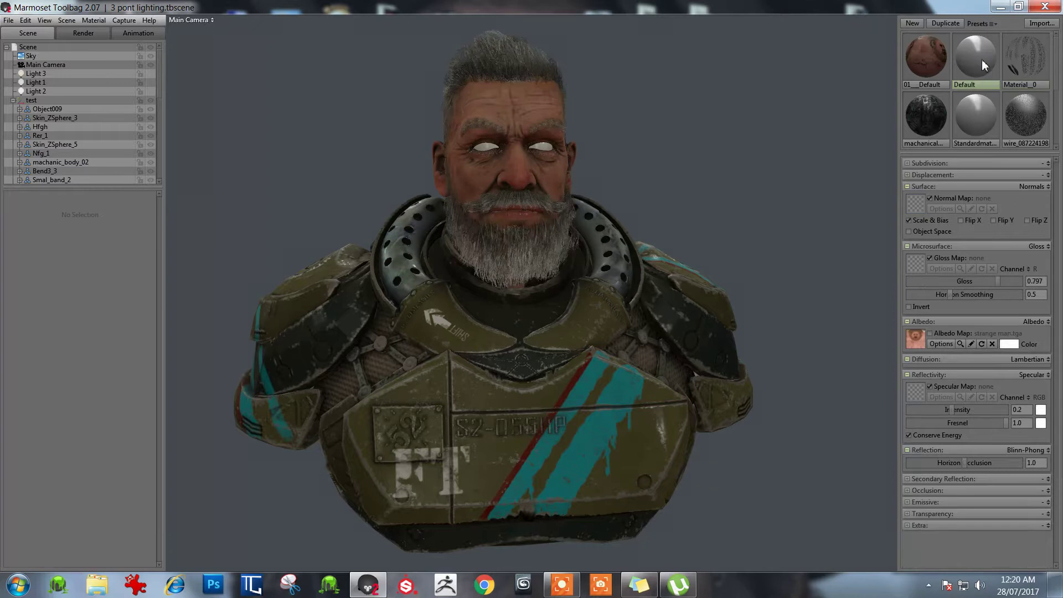
left_click(930, 332)
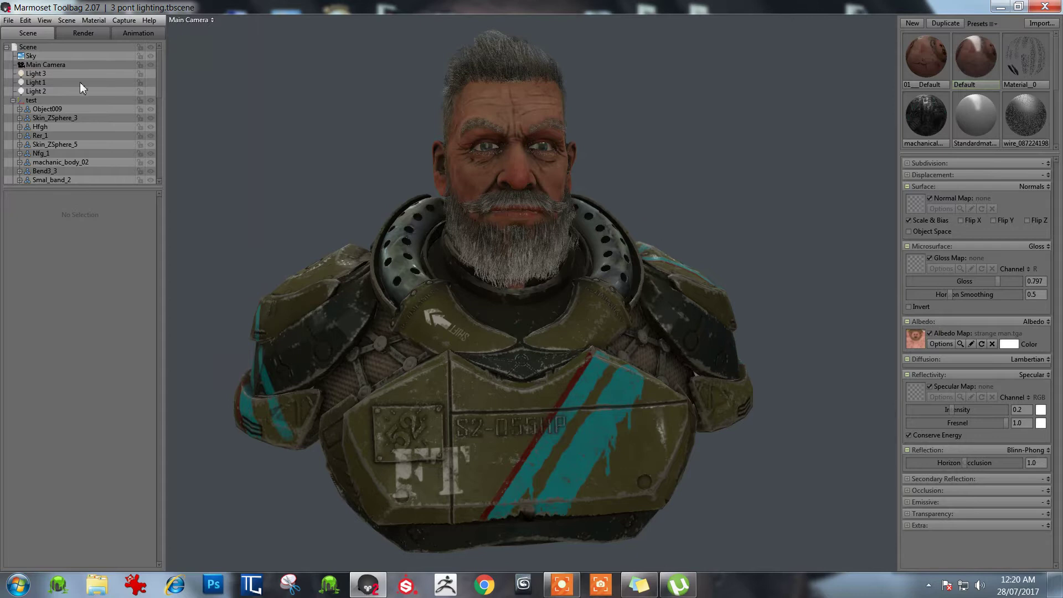
Hide the sky lighting and switch Light 3 back on, then zoom out on the bust
left_click(148, 56)
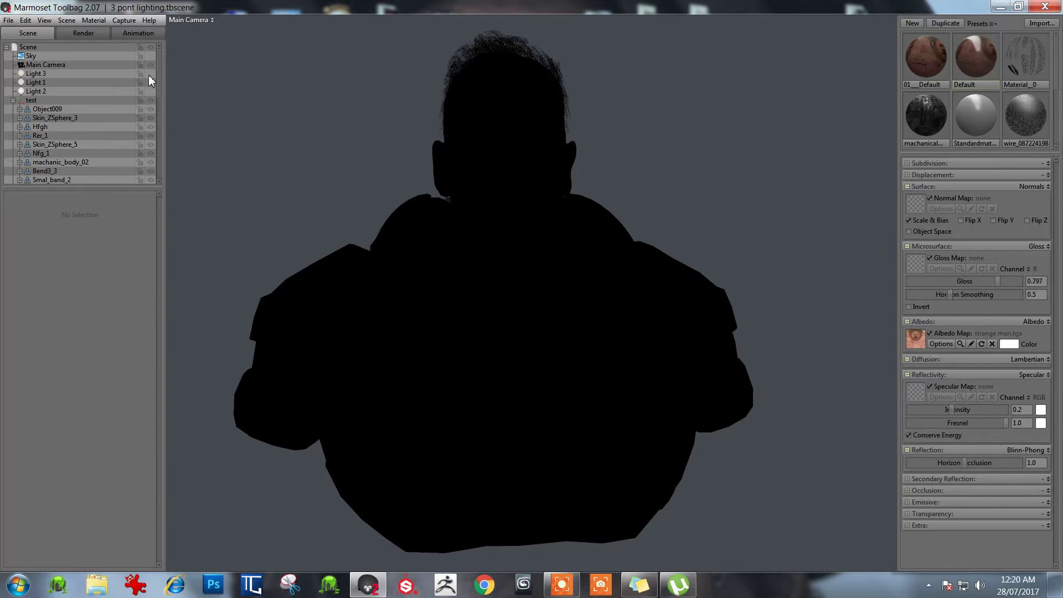
left_click(148, 74)
left_click(148, 74)
left_click(151, 73)
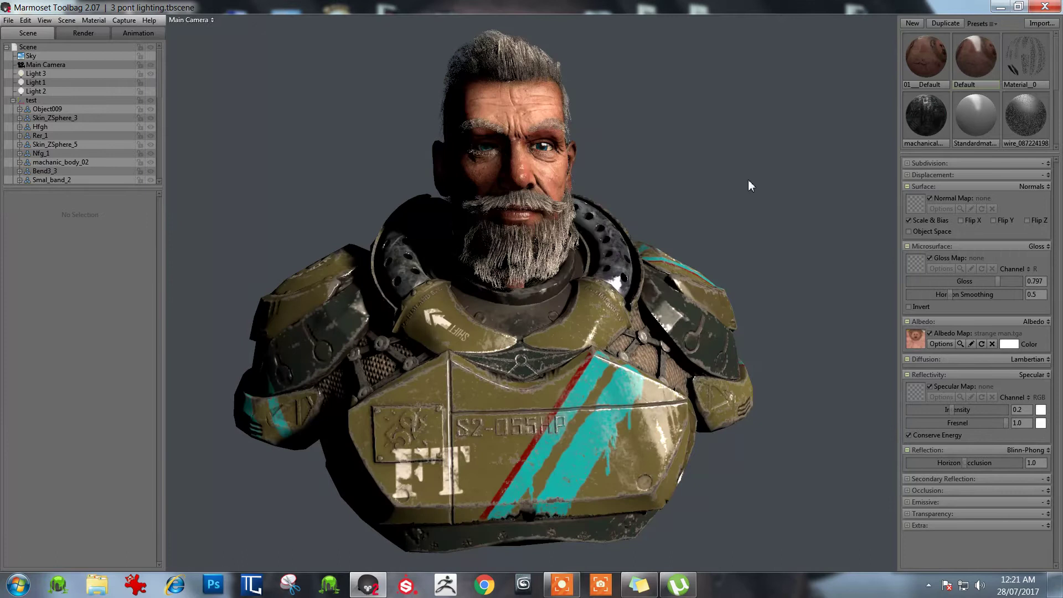
scroll(748, 179, "down", 1)
scroll(747, 180, "down", 5)
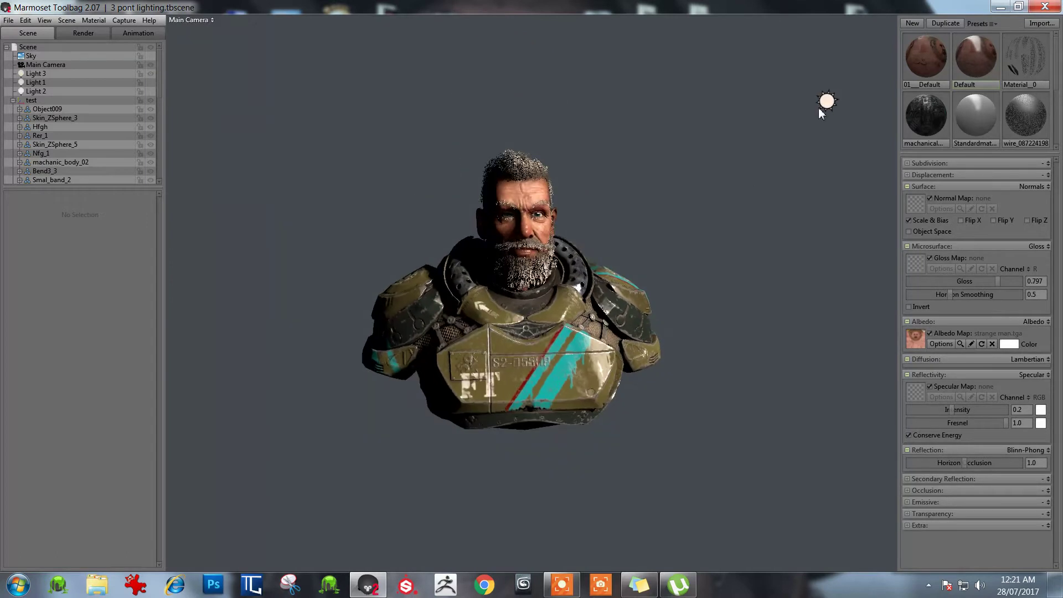
Switch Light 1 back on and check the sun and Light 1 settings
left_click(824, 106)
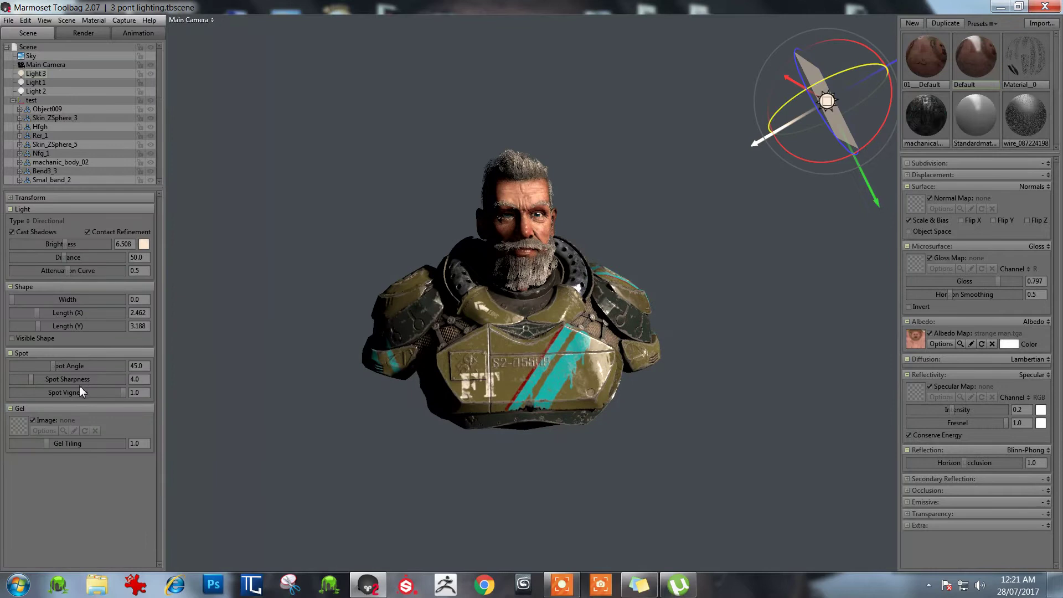
left_click(150, 83)
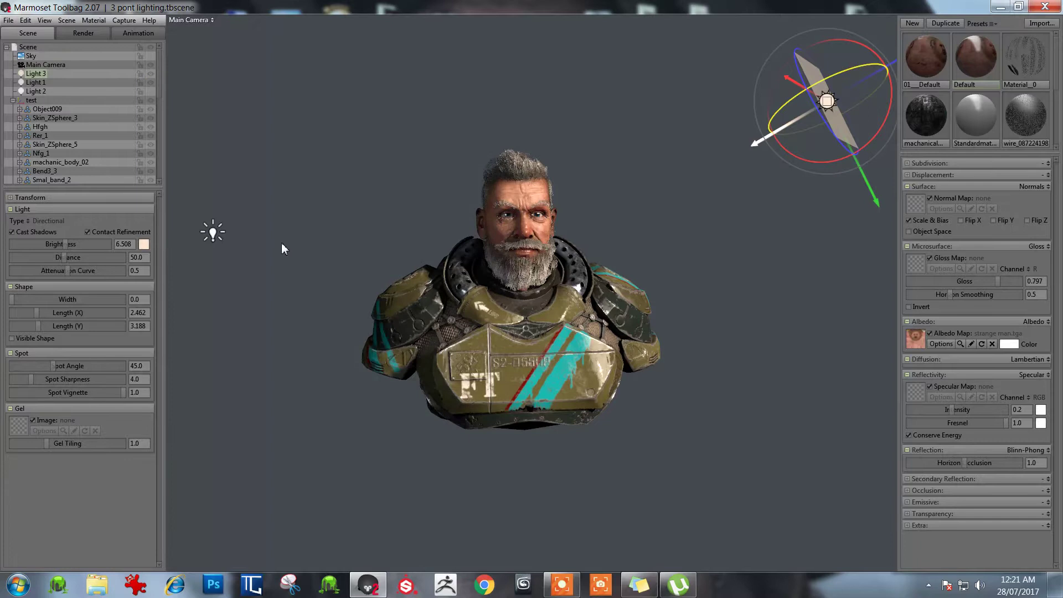
left_click(231, 297)
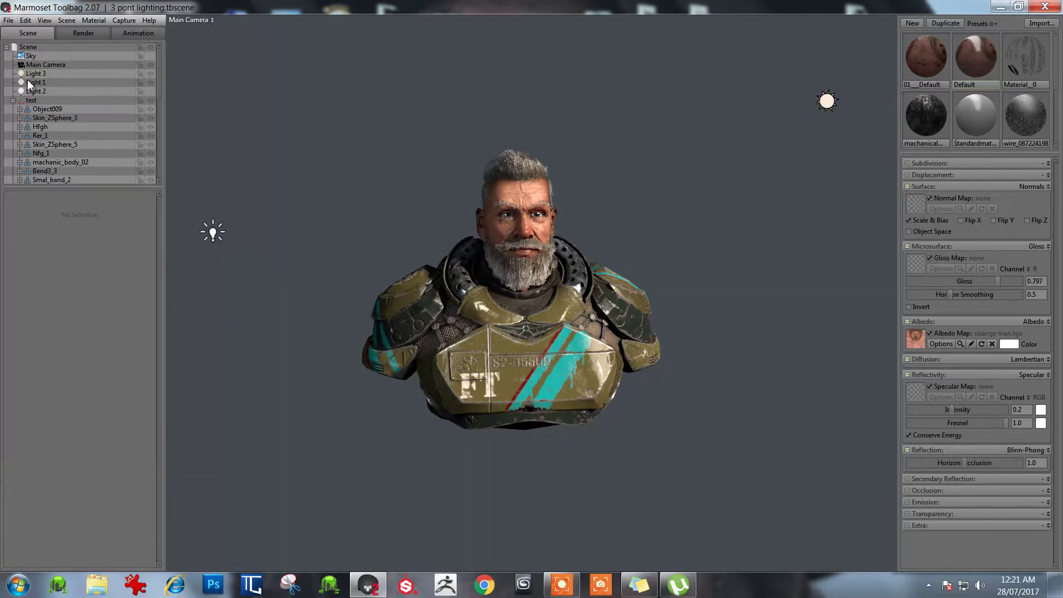
left_click(33, 83)
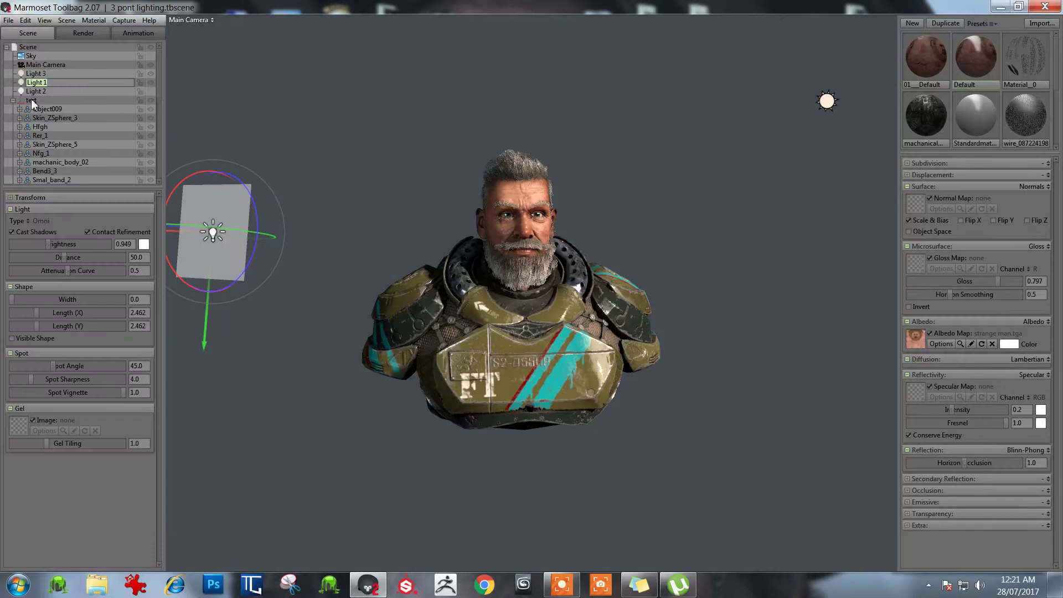
Review Light 2's placement at brightness 15.24 and reframe the view on the face
left_click(31, 92)
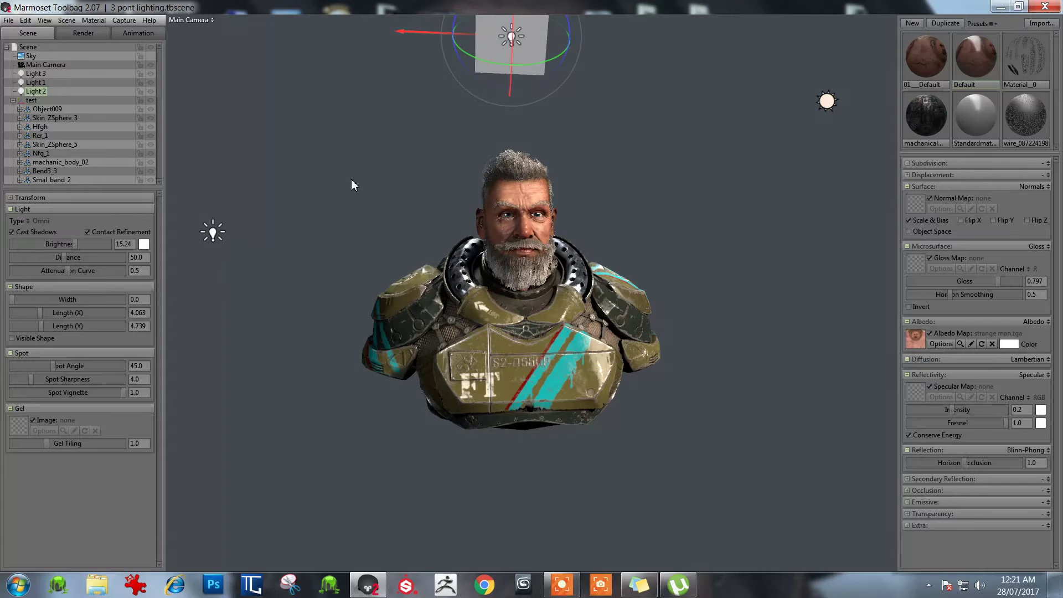
mouse_move(351, 180)
left_mouse_down()
mouse_move(532, 177)
mouse_move(349, 190)
mouse_move(292, 183)
mouse_move(363, 192)
left_mouse_up()
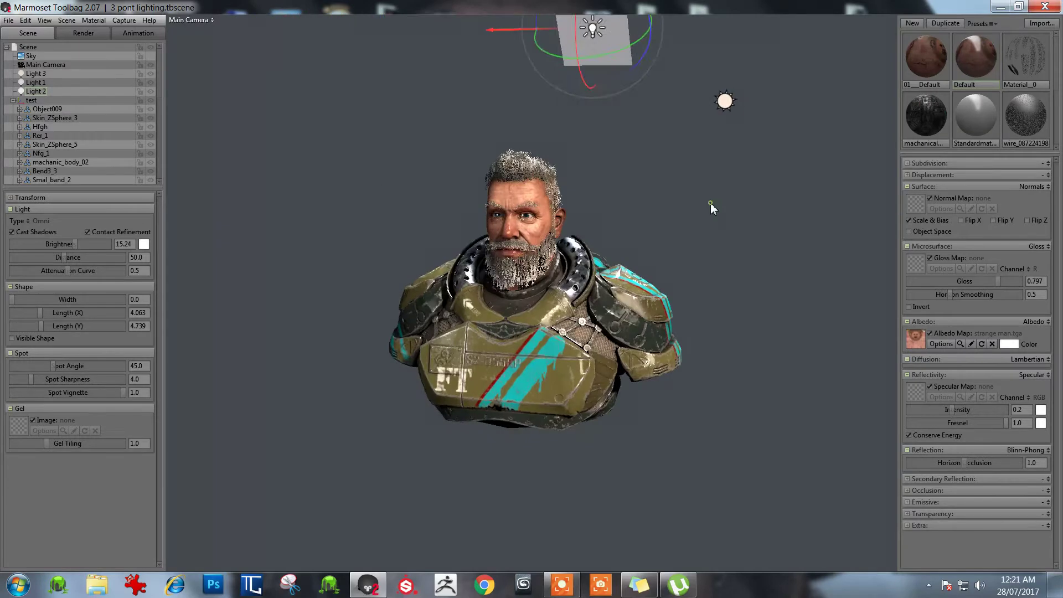
left_click(695, 218)
scroll(585, 259, "up", 5)
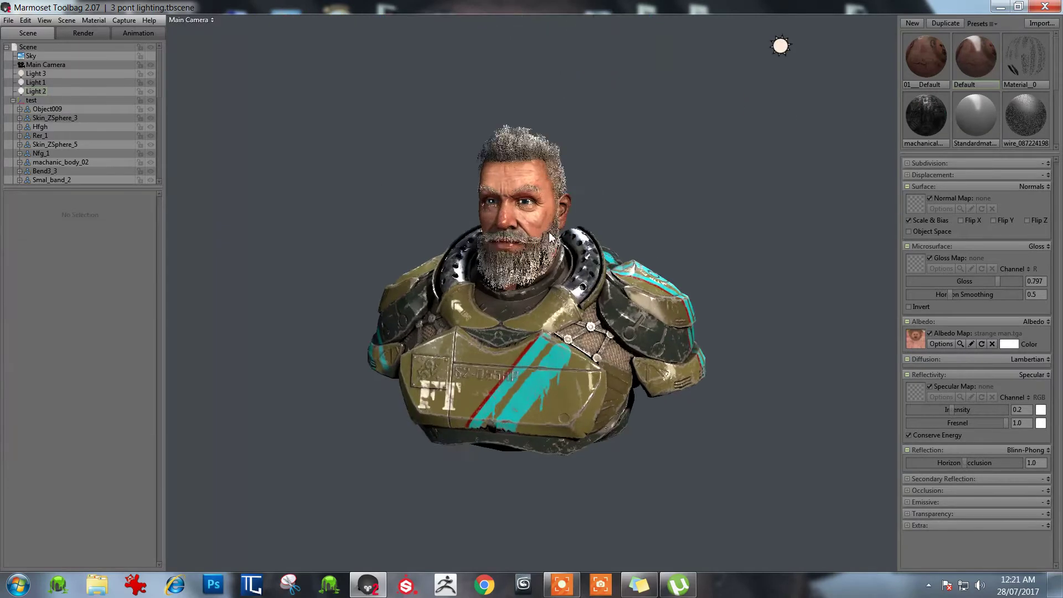
scroll(591, 235, "up", 5)
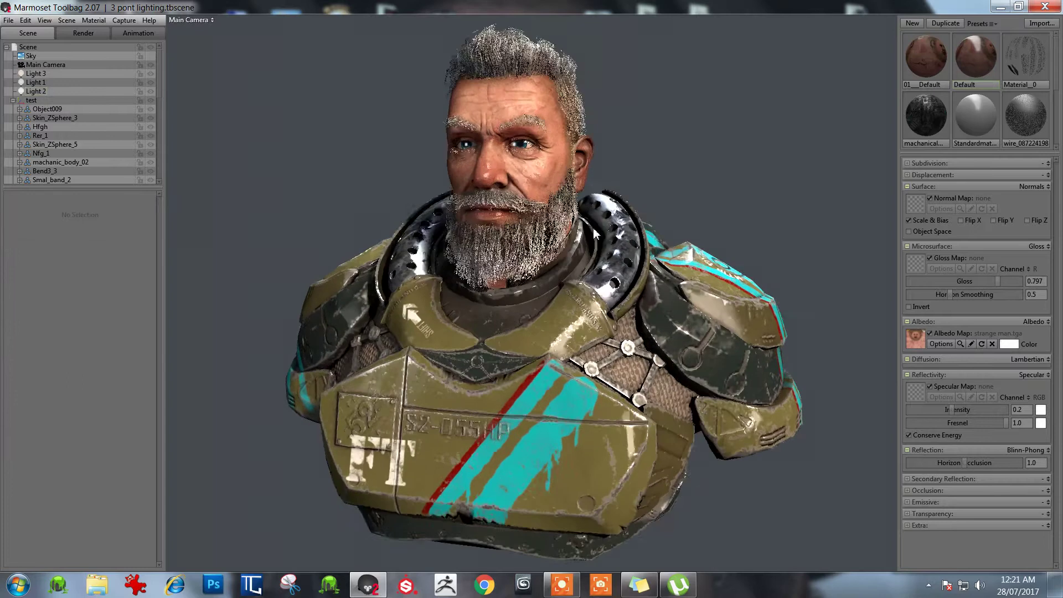
middle_click_drag(660, 110, 658, 225)
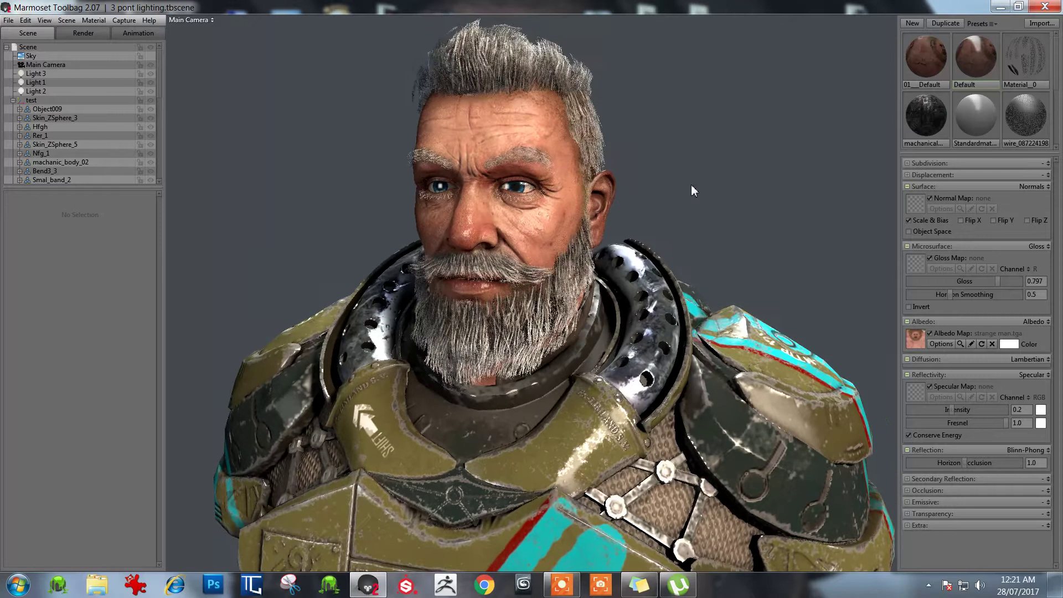
Orbit from a three-quarter front view to the bust's back, then select the test group
left_click_drag(679, 184, 636, 195)
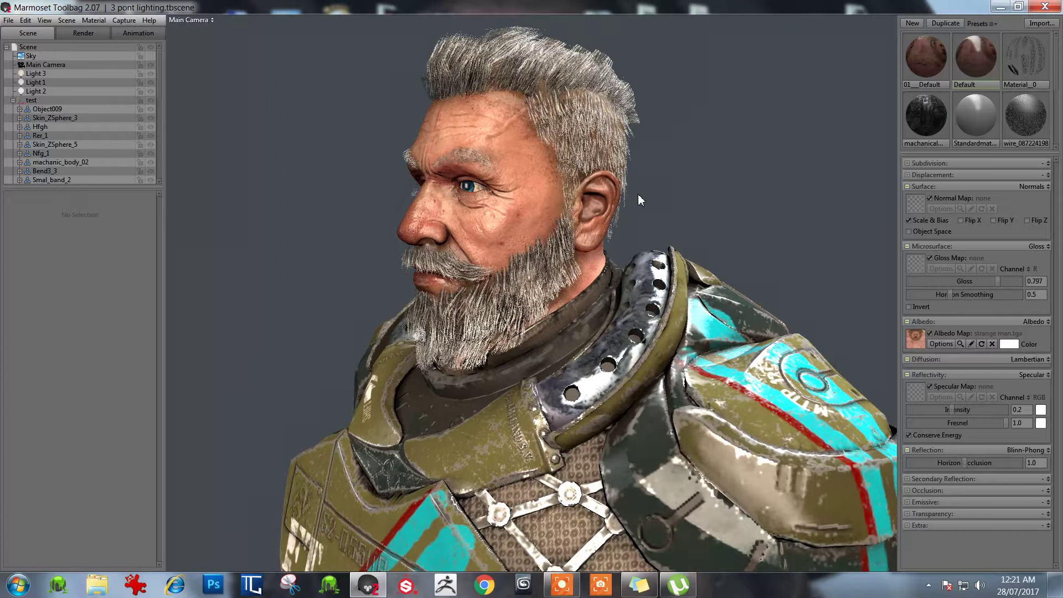
scroll(638, 194, "up", 1)
scroll(638, 194, "up", 2)
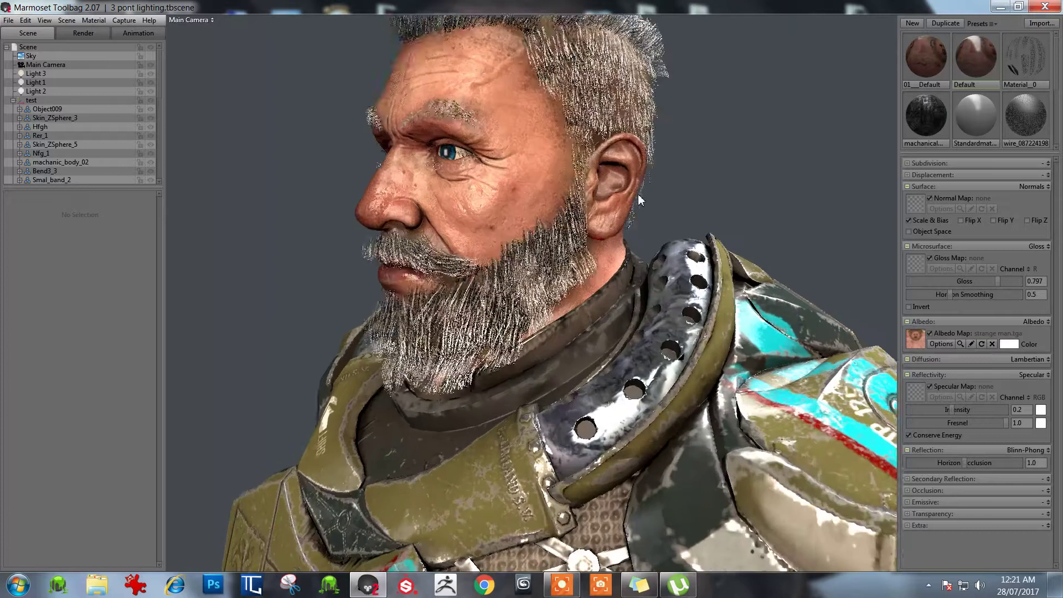
scroll(638, 193, "down", 3)
scroll(640, 200, "down", 5)
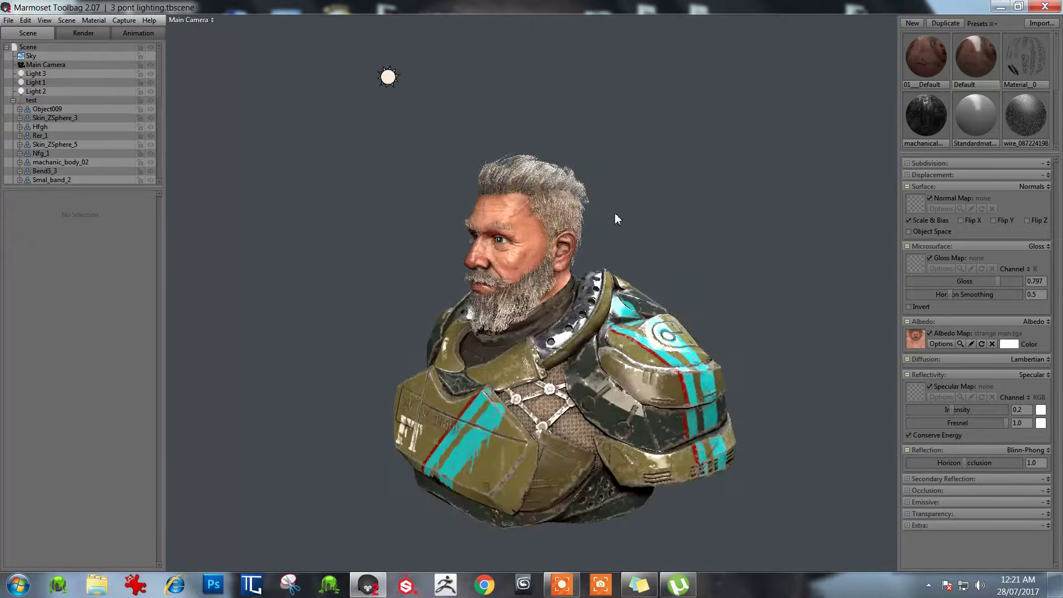
left_click_drag(614, 218, 701, 399)
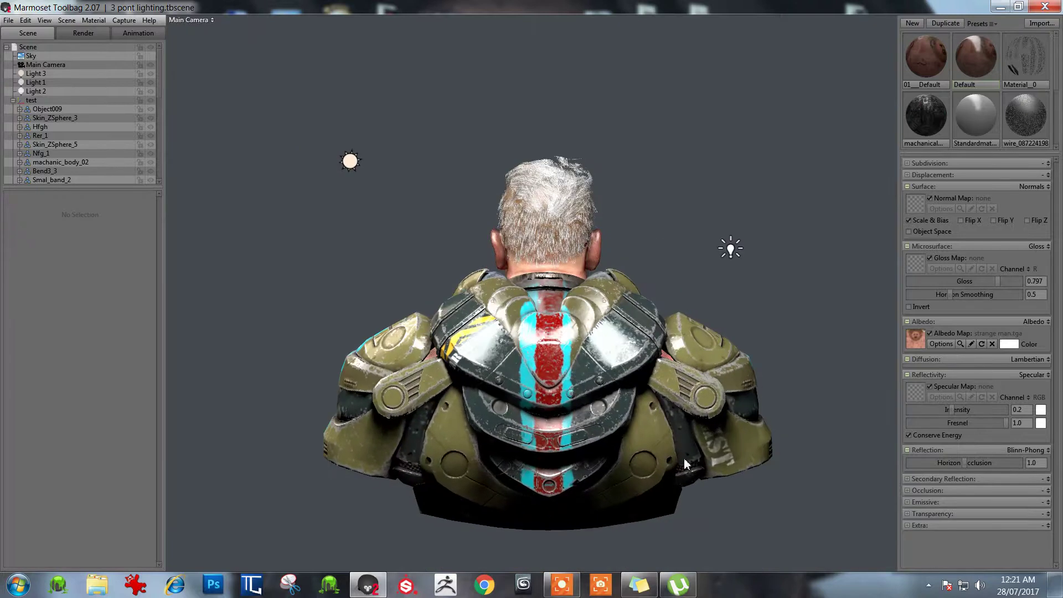
middle_click_drag(655, 394, 648, 355)
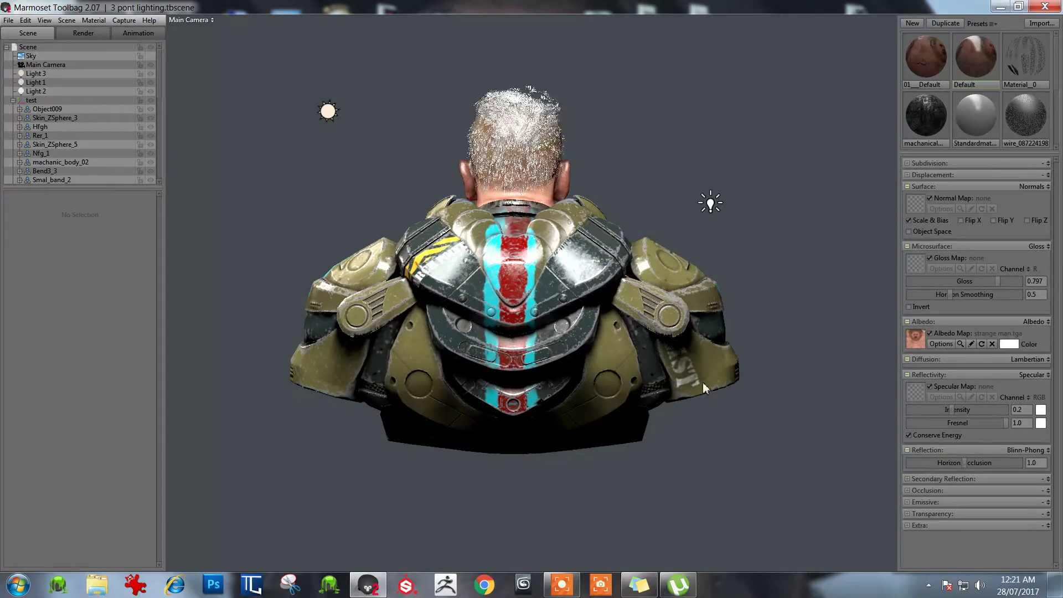
left_click(31, 100)
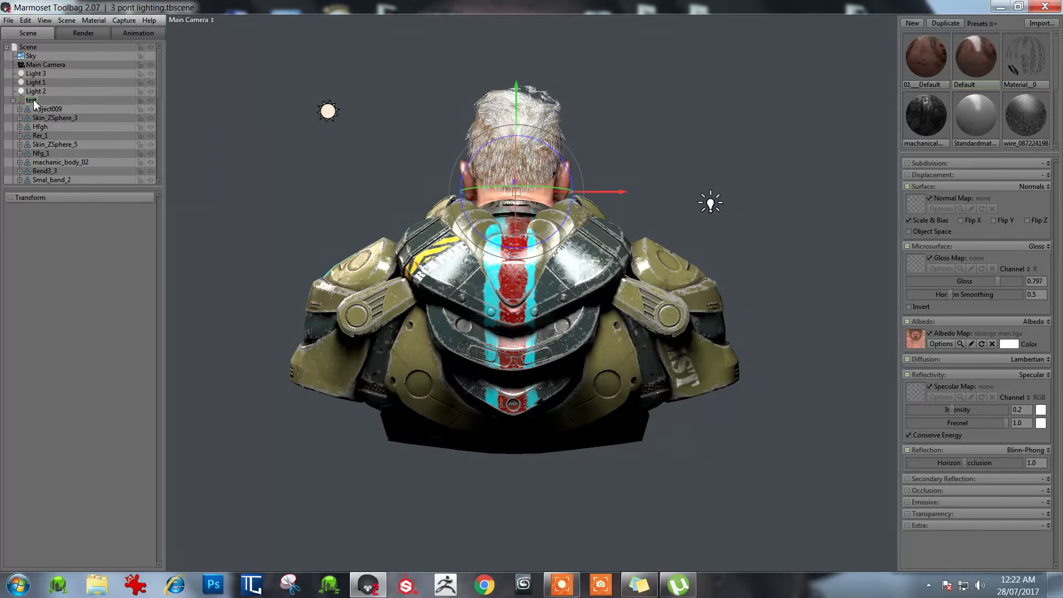
Cancel renaming the test group and orbit back to a near-frontal view of the bust
double_click(32, 100)
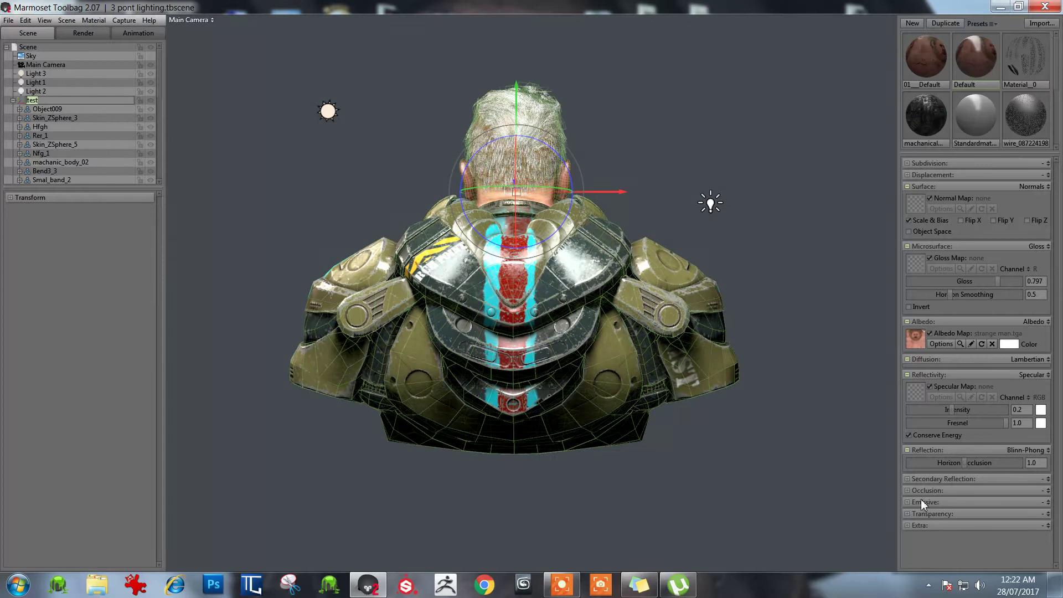
left_click(766, 461)
left_click_drag(693, 457, 521, 461)
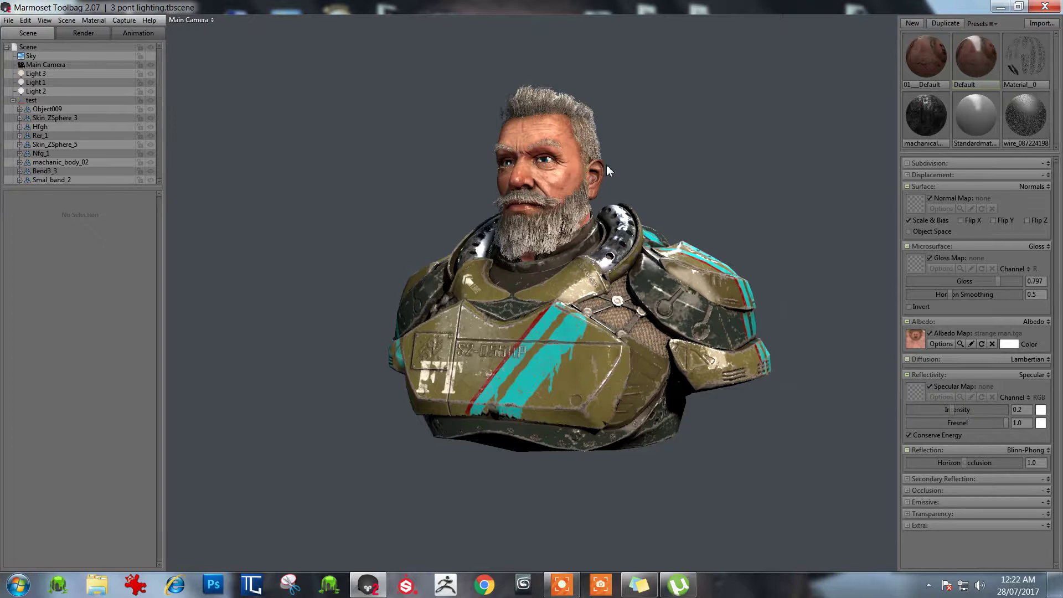
scroll(606, 159, "up", 3)
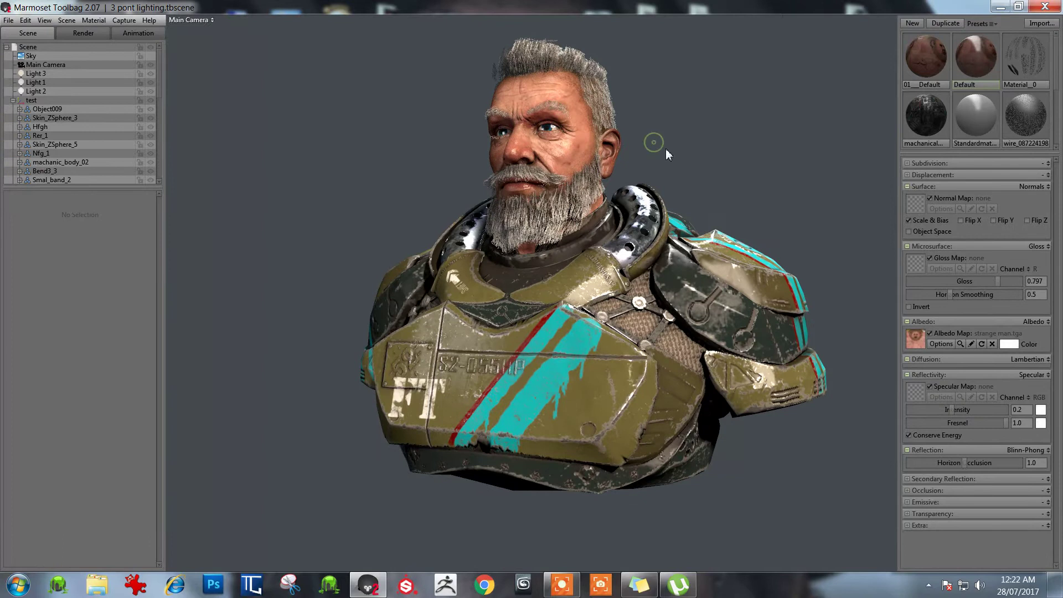
left_click_drag(666, 149, 683, 150)
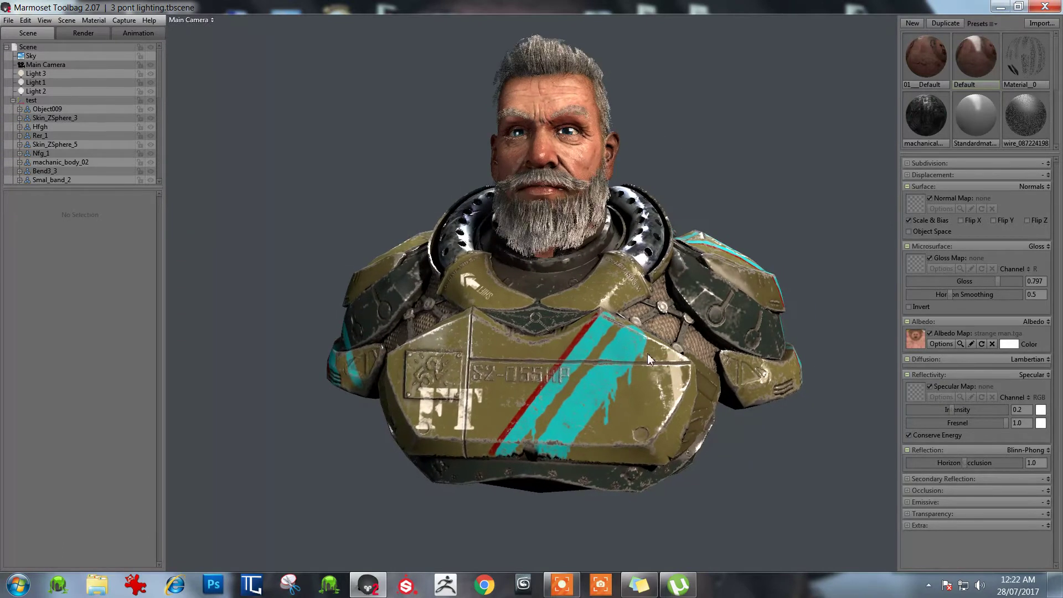
Select the chest plate mesh and scroll the outliner down to the test object
left_click(622, 364)
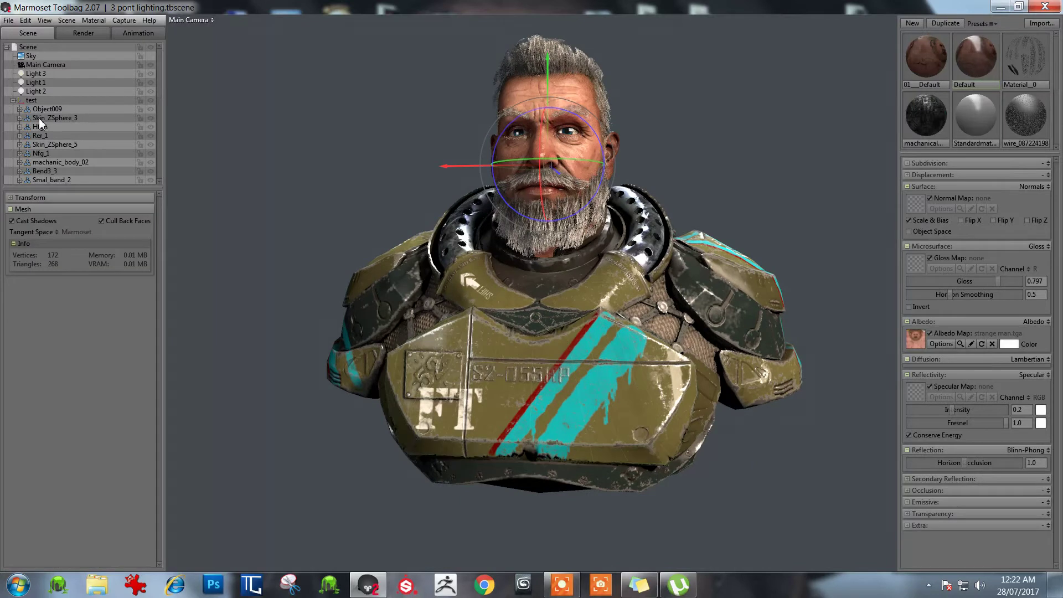
scroll(58, 157, "down", 3)
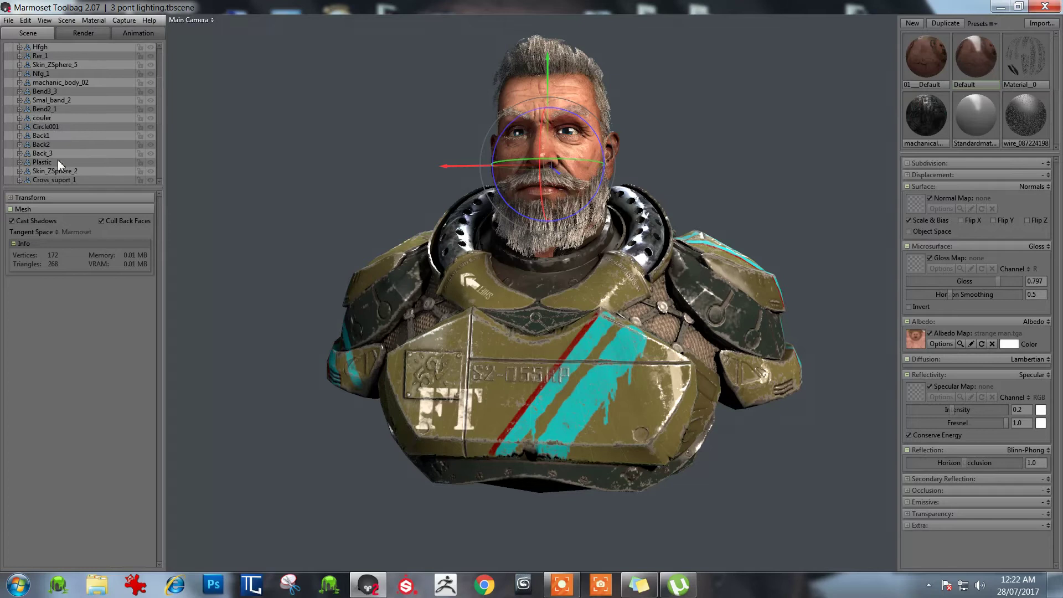
scroll(58, 159, "down", 5)
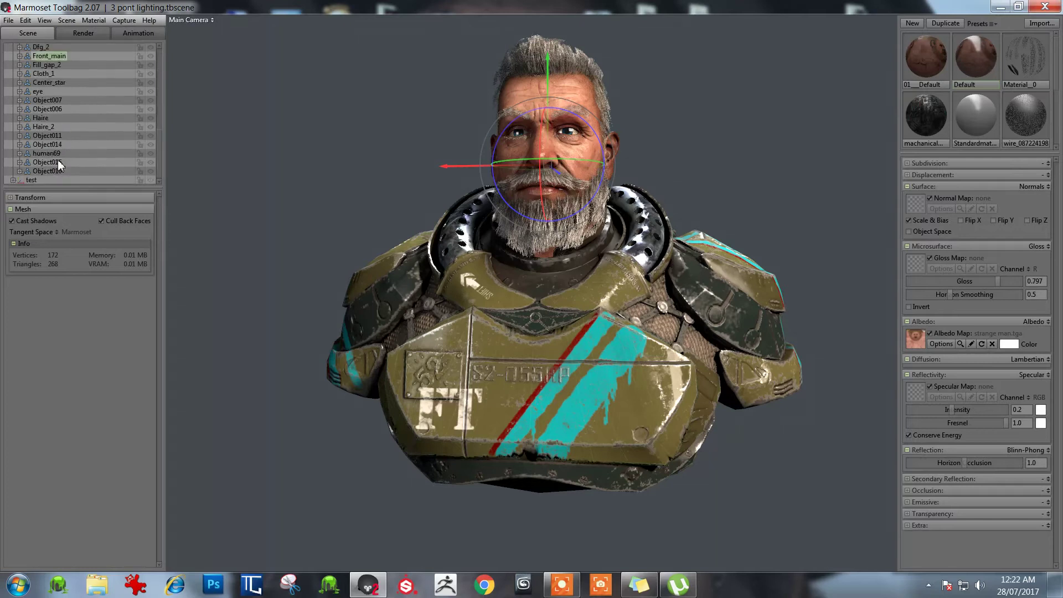
Select the test helmet, then zoom, pan and orbit to check it from front, back and left
left_click(34, 178)
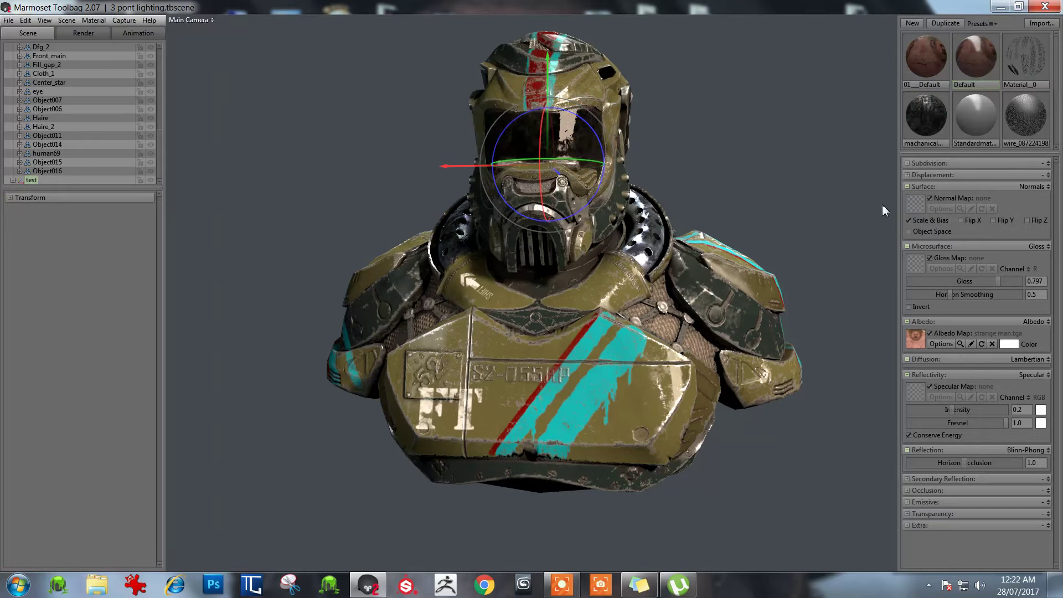
left_click(808, 172)
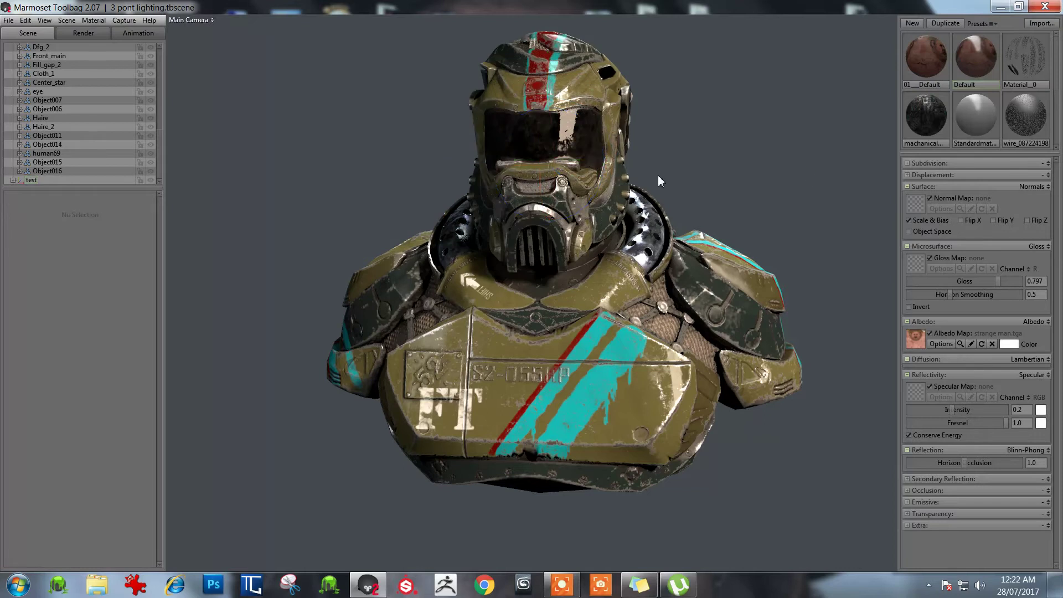
scroll(657, 175, "up", 2)
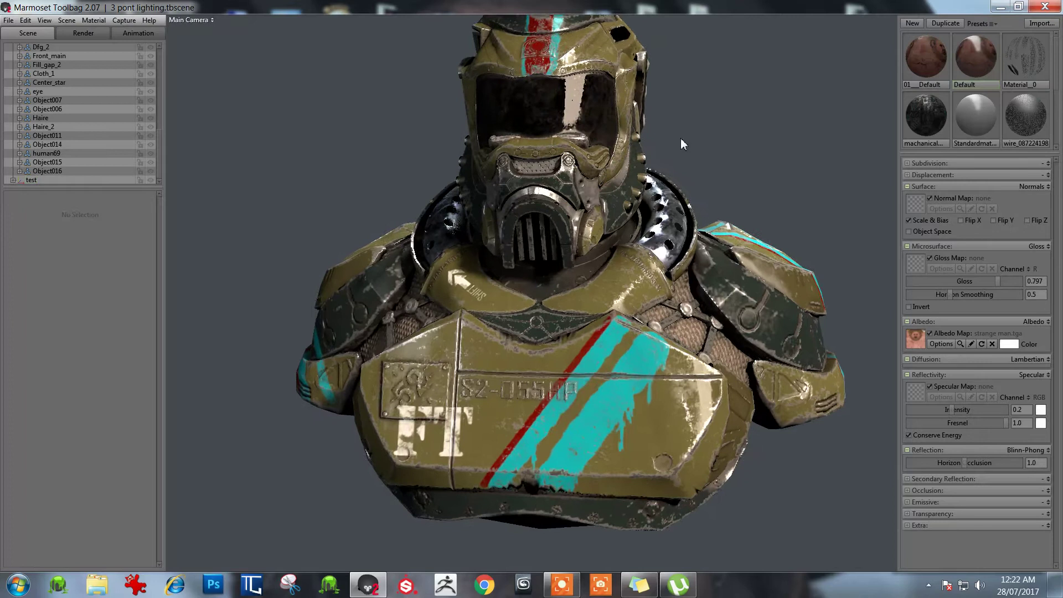
scroll(684, 133, "up", 2)
scroll(696, 113, "up", 1)
middle_click_drag(696, 113, 672, 211, "alt")
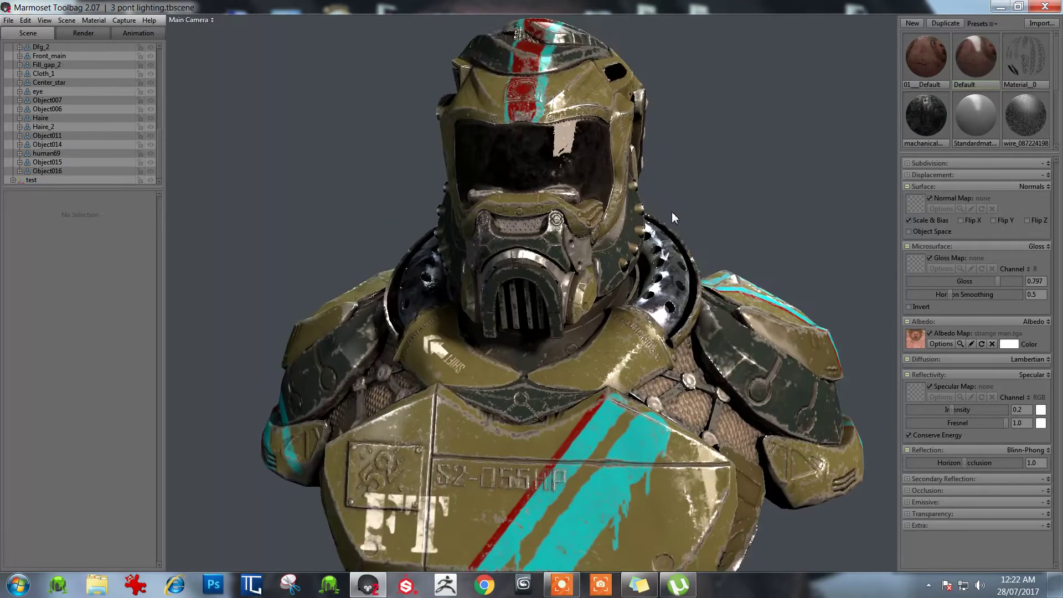
left_click_drag(672, 212, 637, 255)
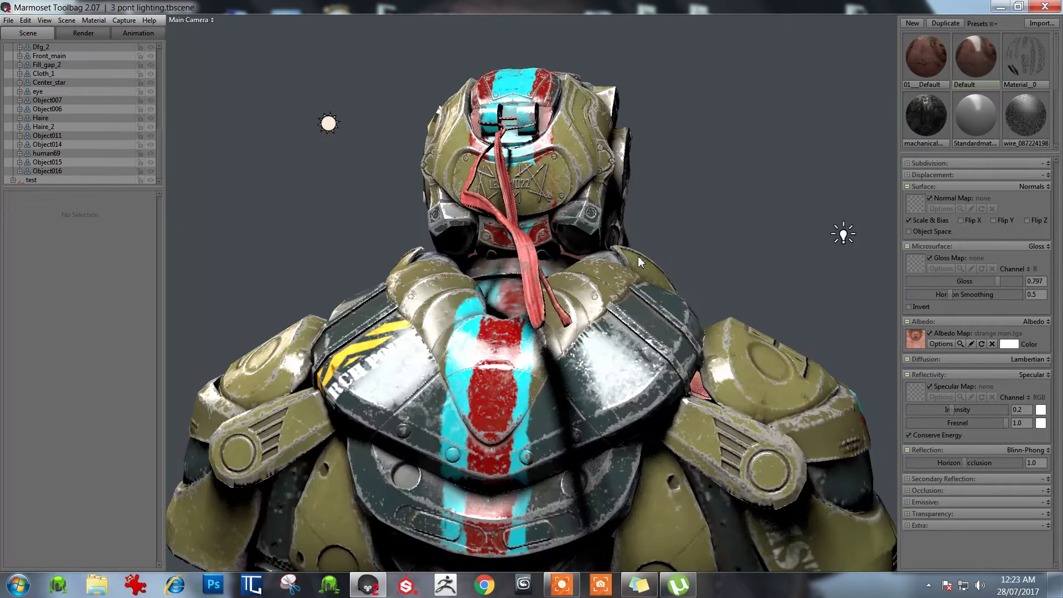
scroll(637, 256, "down", 4)
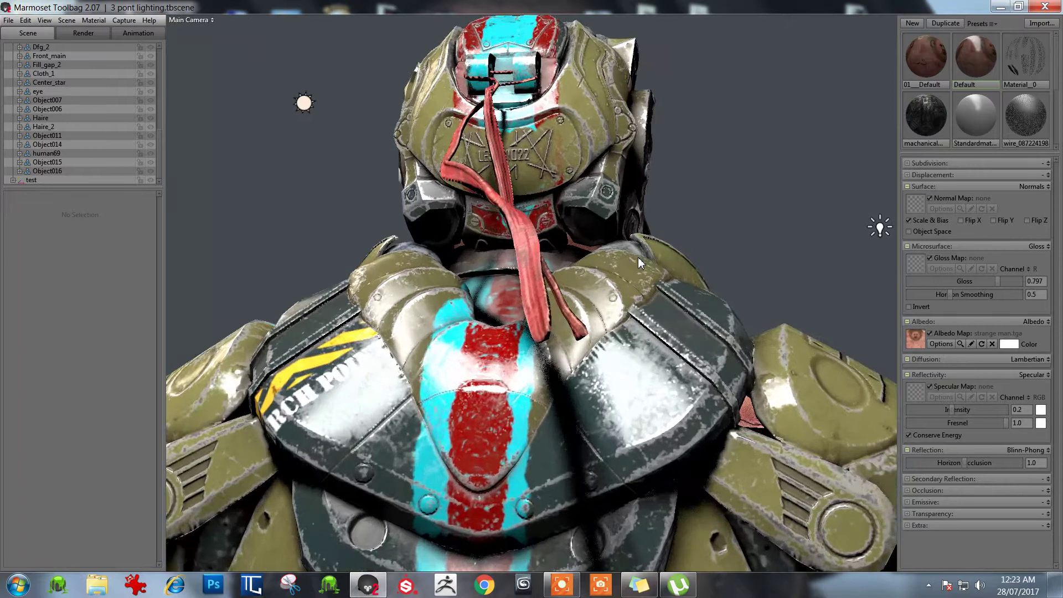
scroll(638, 261, "down", 5)
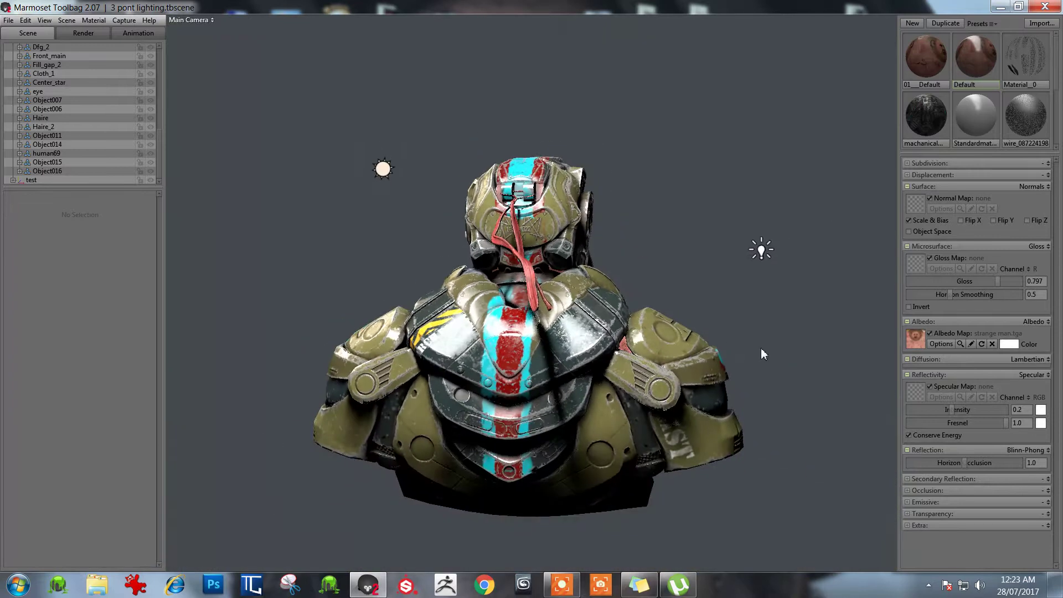
left_click_drag(670, 344, 638, 321)
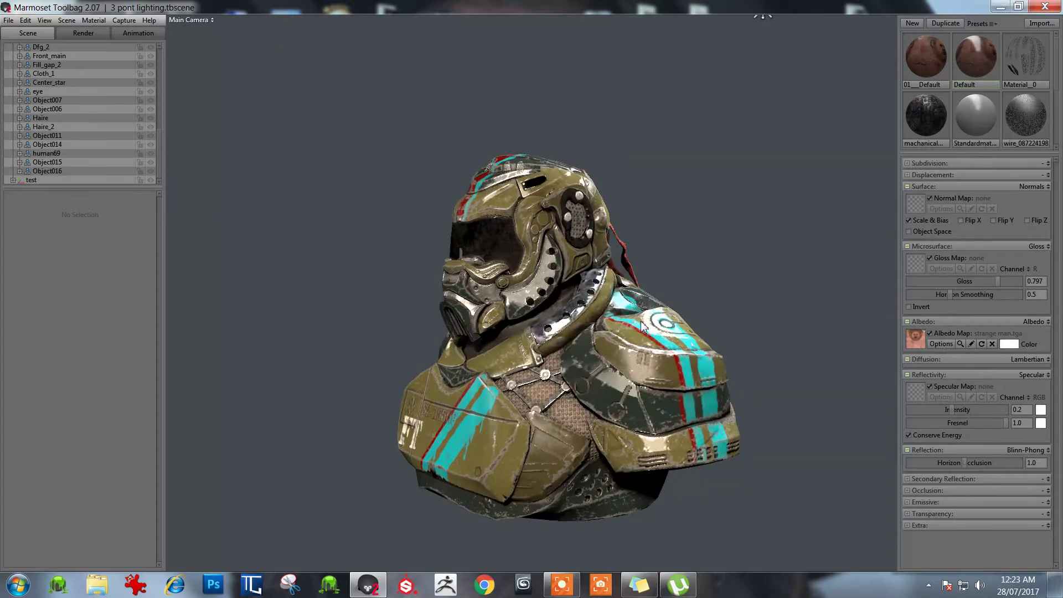
left_click(31, 180)
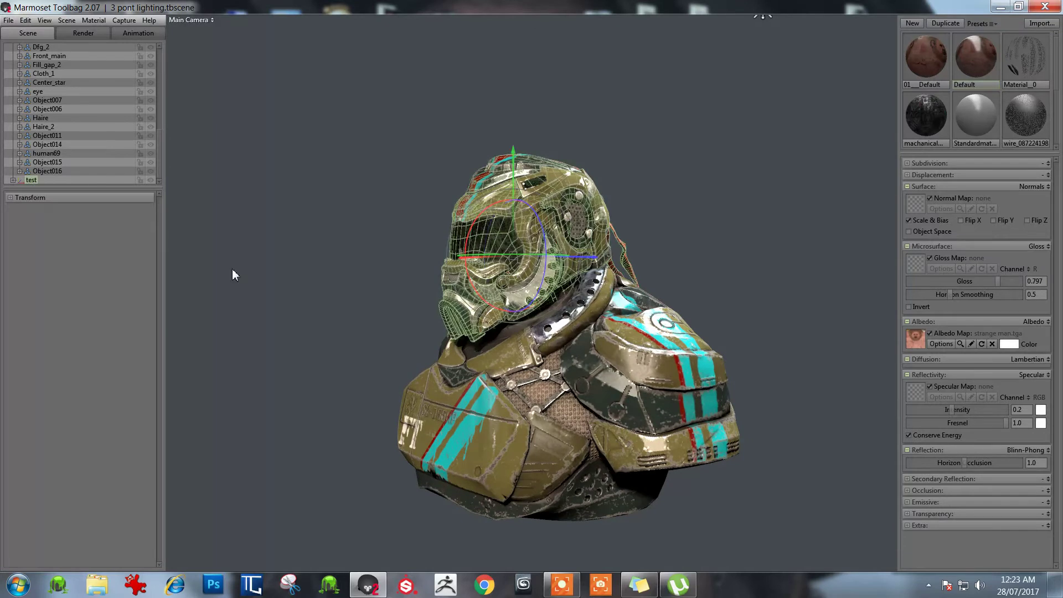
left_click(219, 257)
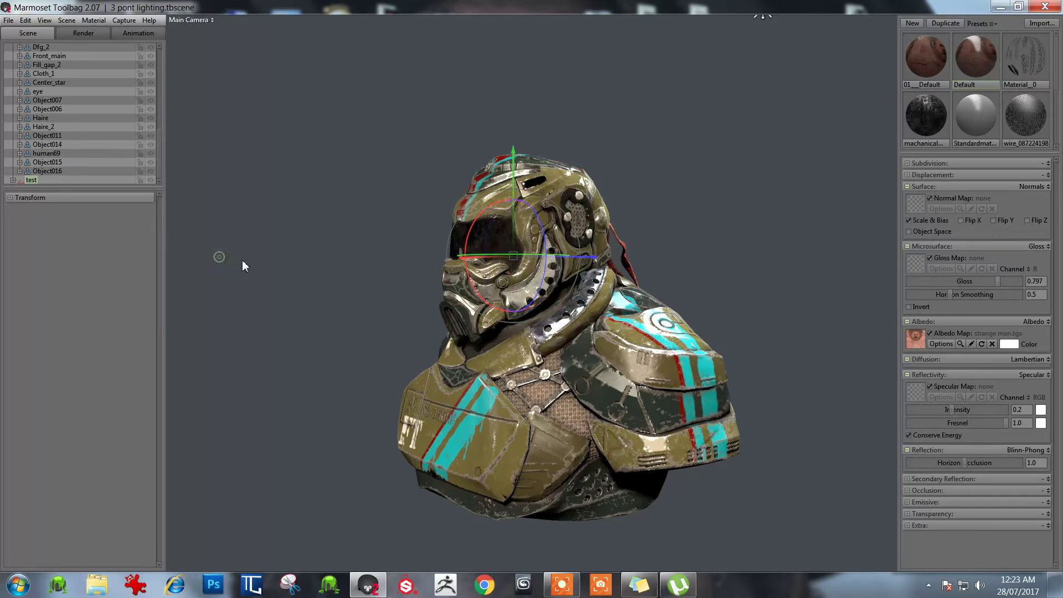
left_click_drag(281, 266, 323, 260)
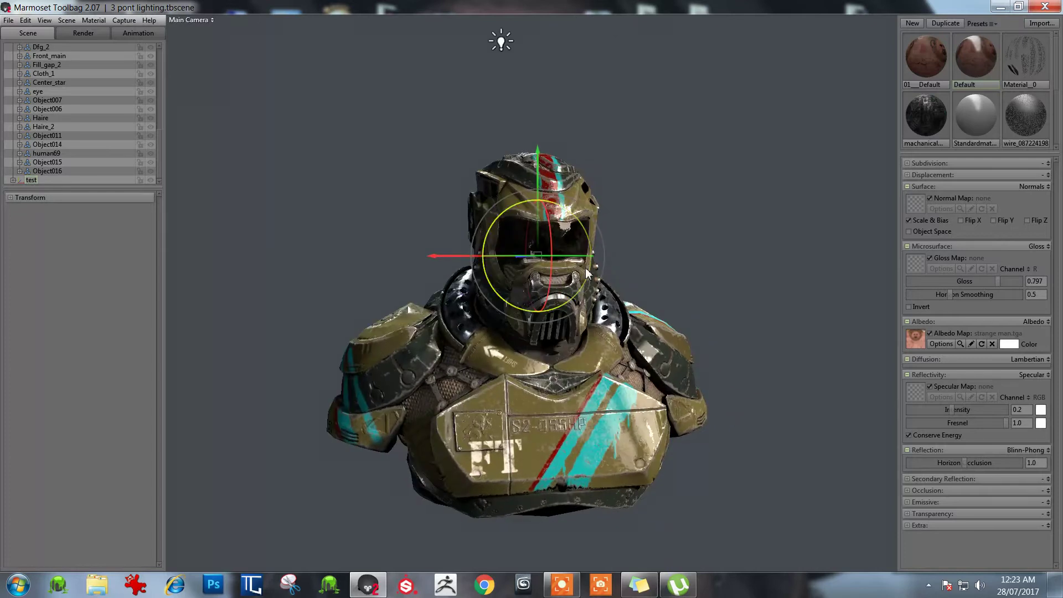
left_click_drag(570, 262, 641, 278)
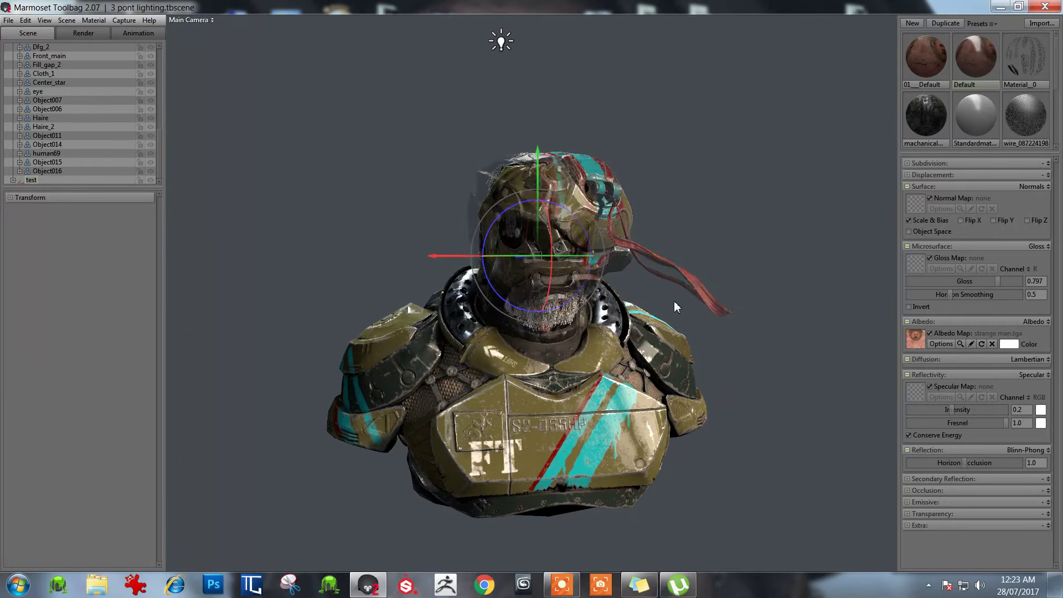
key("ctrl+z")
left_click(644, 224)
mouse_move(693, 231)
left_mouse_down()
mouse_move(588, 240)
mouse_move(701, 233)
left_mouse_up()
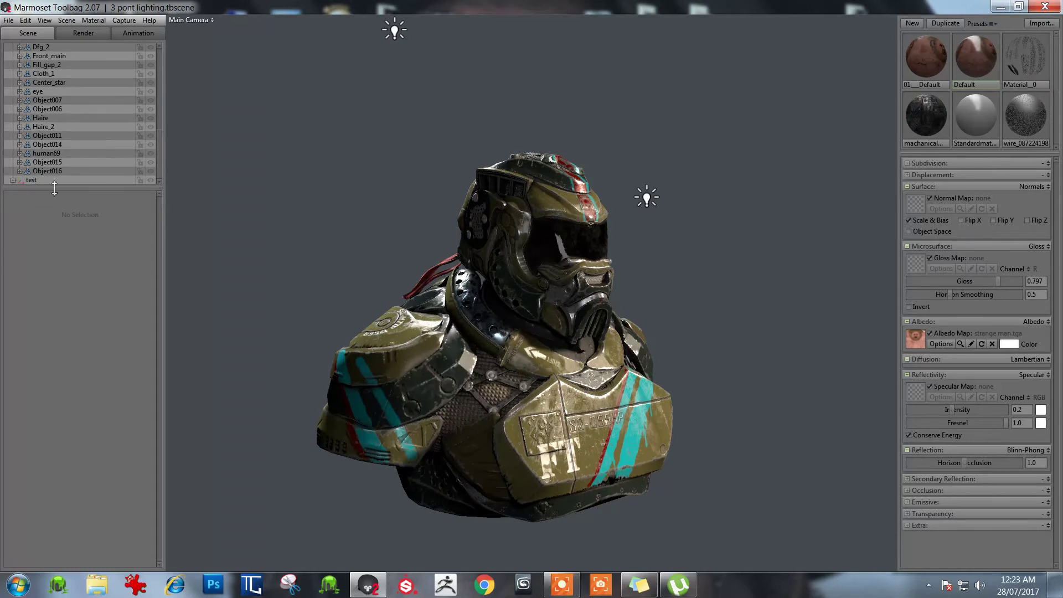
Move the test helmet left along X off the head, then orbit to view the bust
left_click(28, 178)
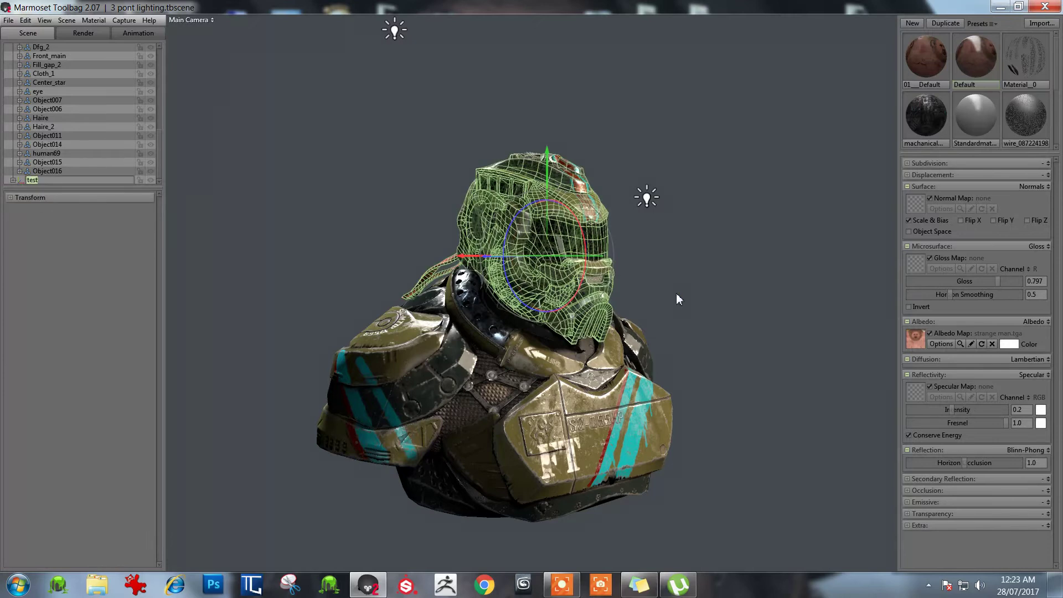
left_click_drag(463, 258, 325, 263)
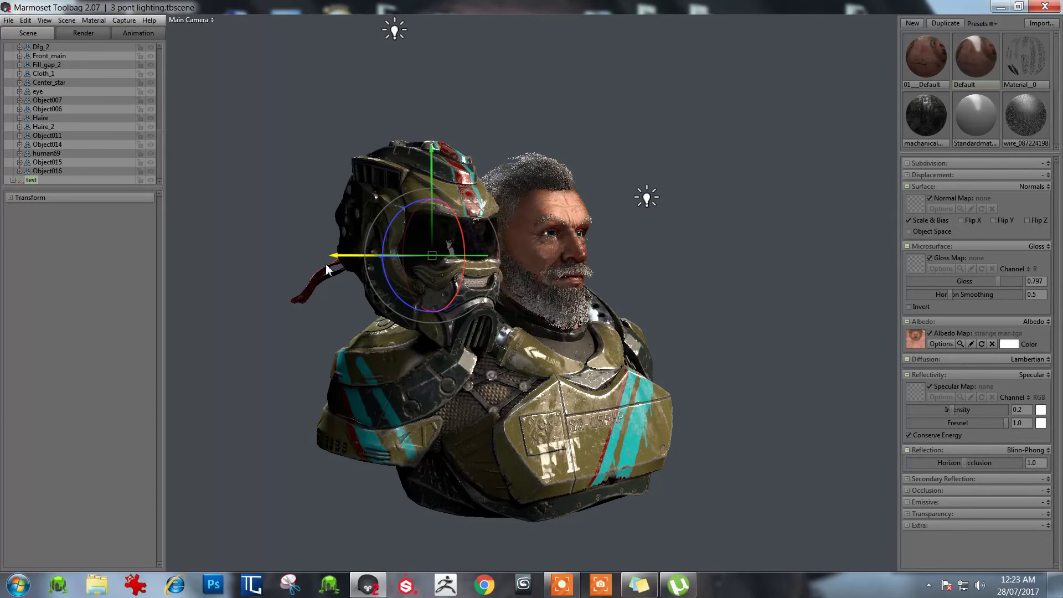
left_click(728, 304)
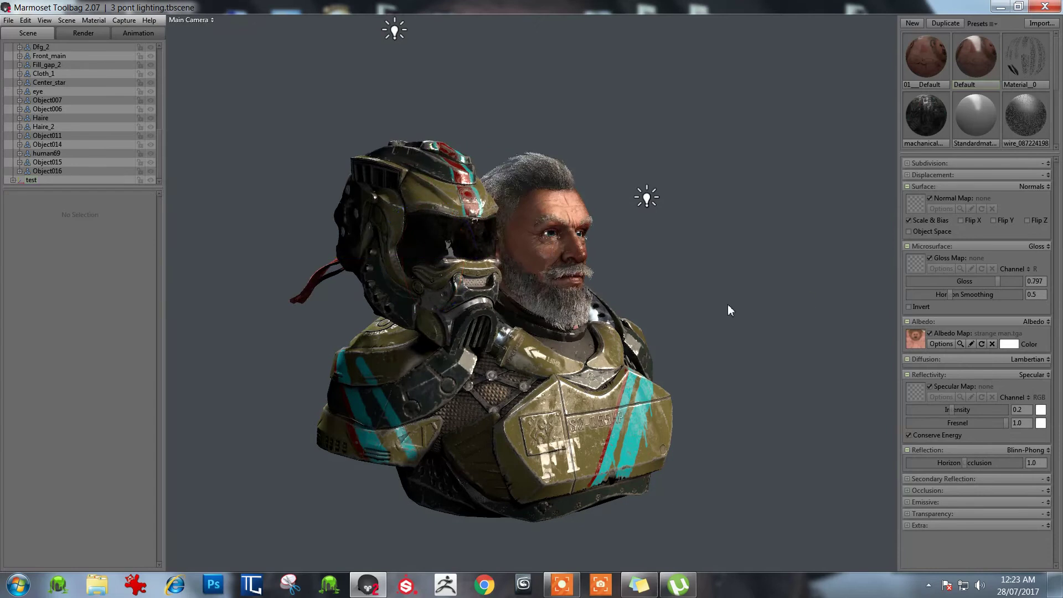
left_click_drag(728, 305, 714, 309)
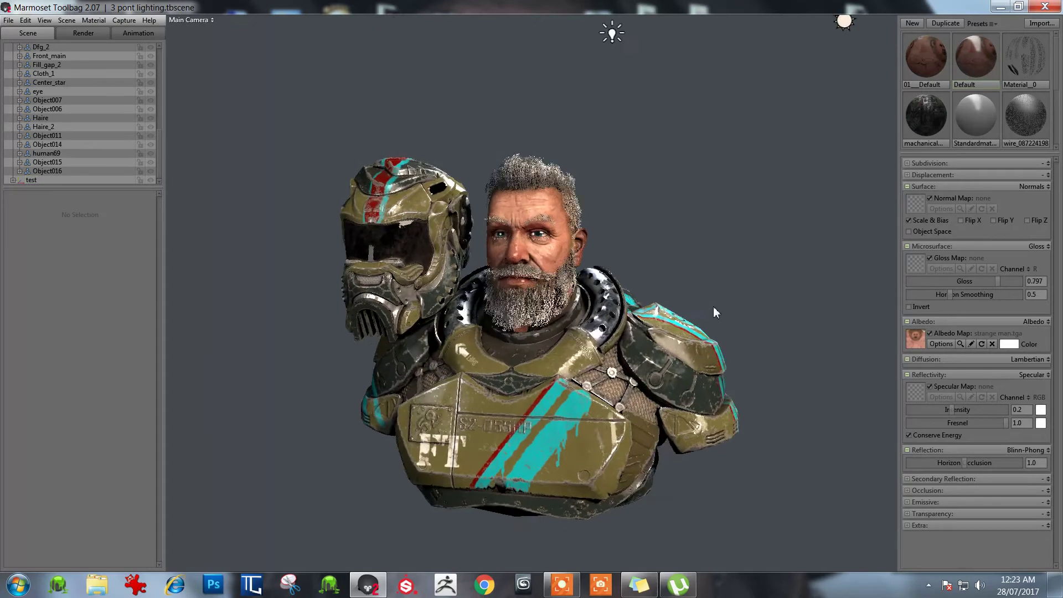
left_click_drag(195, 318, 311, 299)
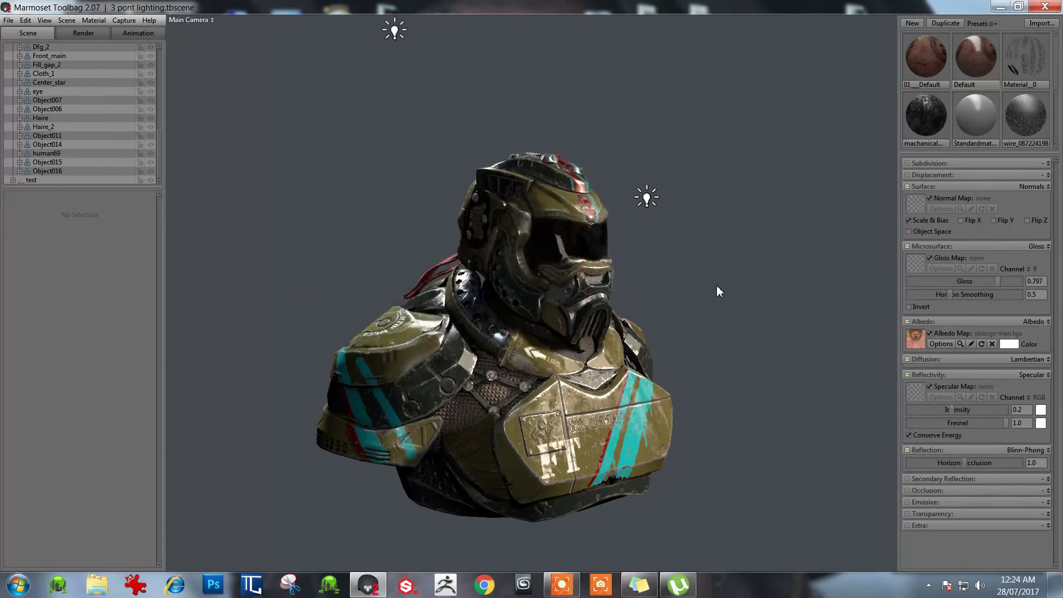
Orbit the camera to both sides of the helmeted bust, then zoom in closer
left_click_drag(717, 286, 626, 292)
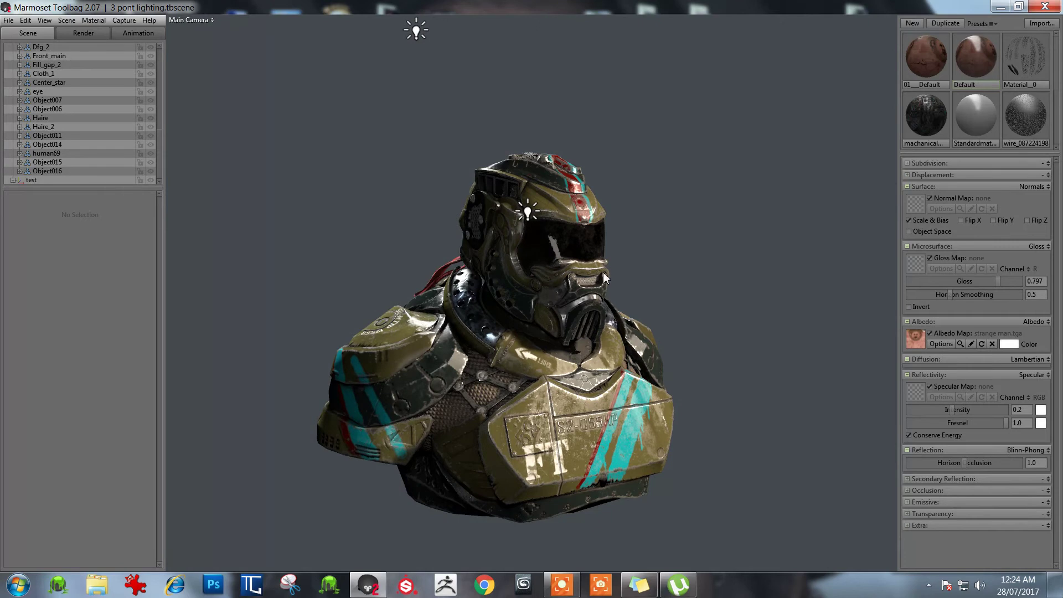
left_click_drag(606, 277, 559, 266)
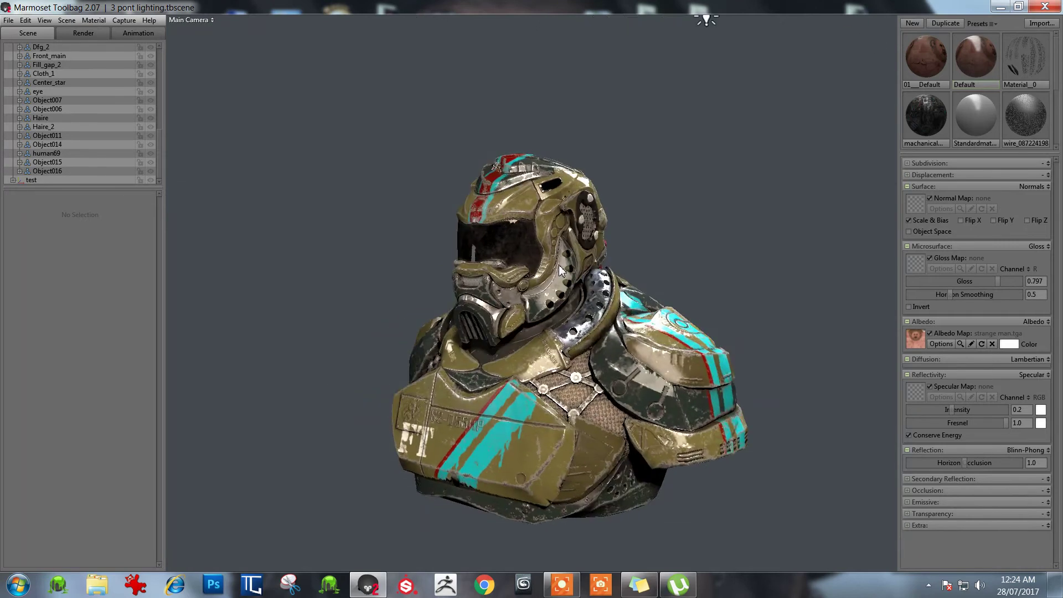
scroll(559, 265, "up", 2)
scroll(554, 272, "up", 2)
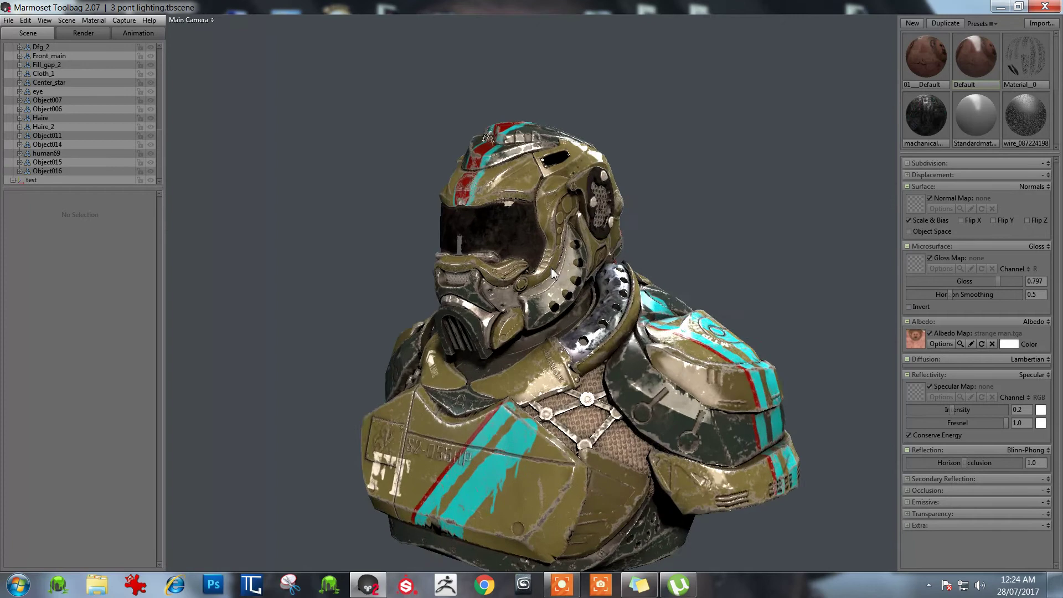